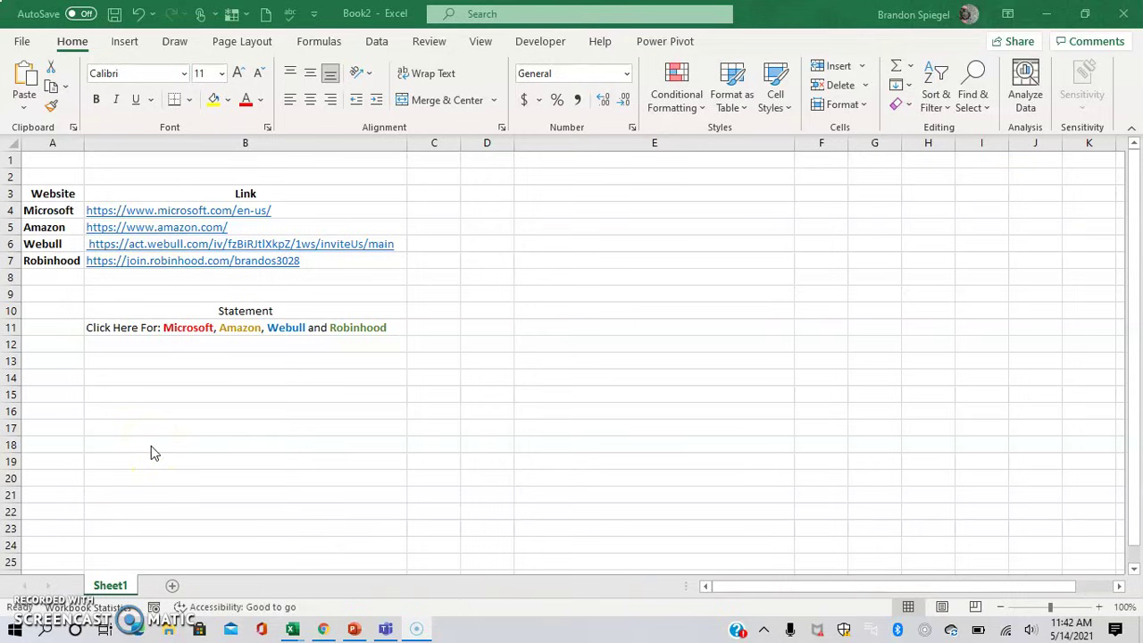
# Look over the B11 statement and the website links listed in column B.
pyautogui.click(132, 401)
pyautogui.press('Up')
pyautogui.press('Up')
pyautogui.press('Up')
pyautogui.press('Up')
pyautogui.press('Down')
pyautogui.press('Up')
pyautogui.press('Down')
pyautogui.press('Down')
pyautogui.press('Down')
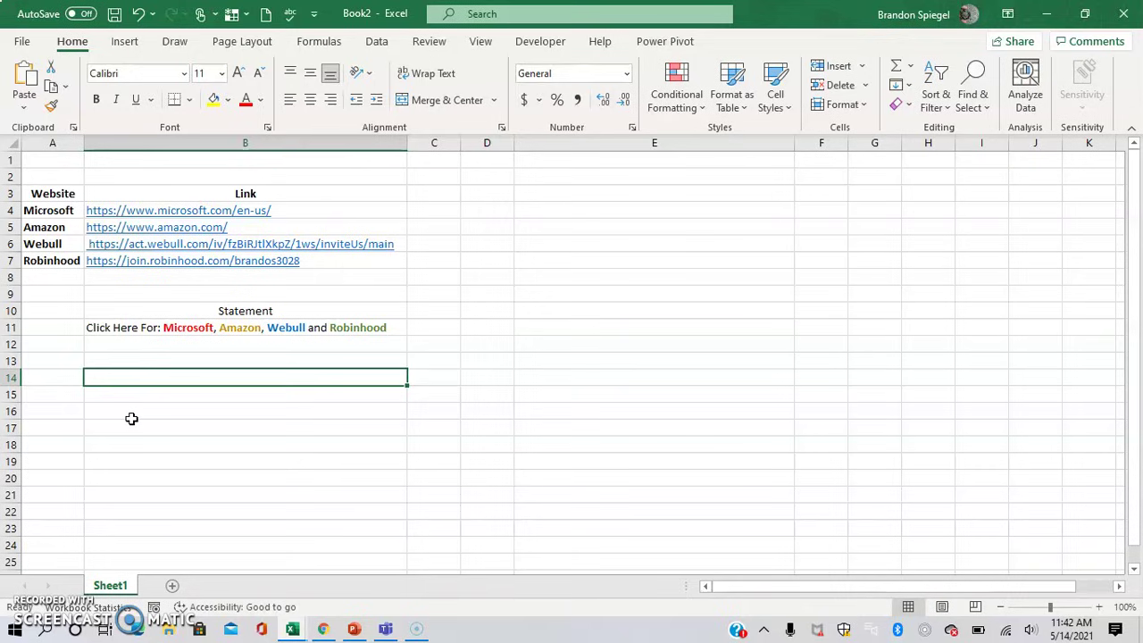
pyautogui.press('Left')
pyautogui.hotkey('ctrl', 'Up')
pyautogui.hotkey('ctrl', 'Up')
pyautogui.press('Down')
pyautogui.press('Right')
pyautogui.hotkey('ctrl', 'shift', 'Down')
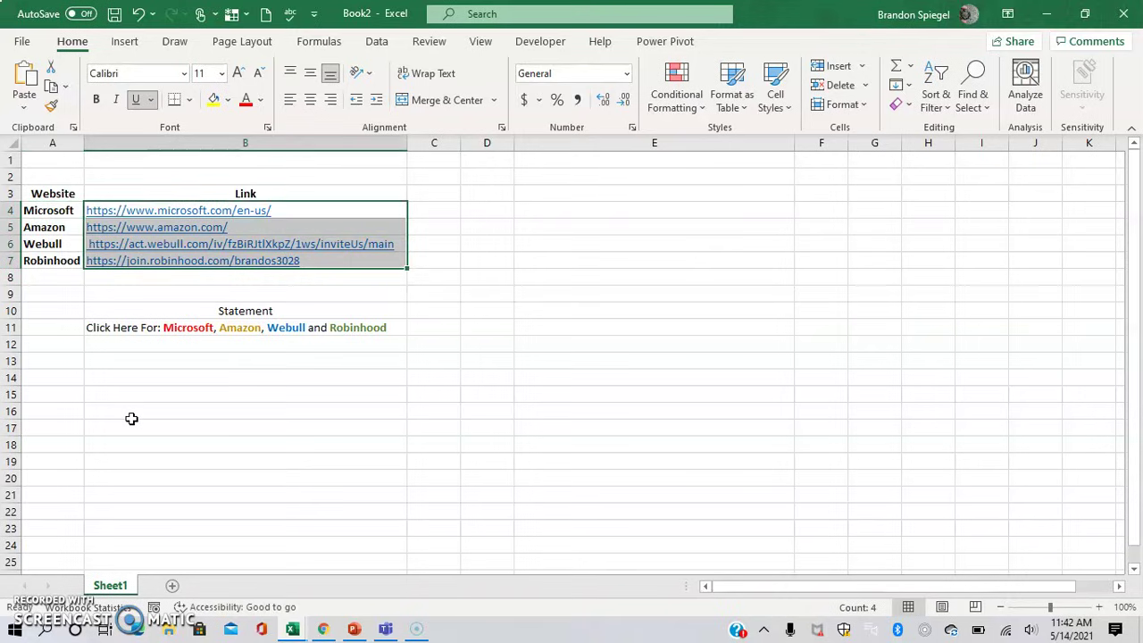
pyautogui.press('Down')
pyautogui.press('Down')
pyautogui.press('Down')
pyautogui.press('Down')
pyautogui.press('Down')
pyautogui.press('Down')
pyautogui.press('Down')
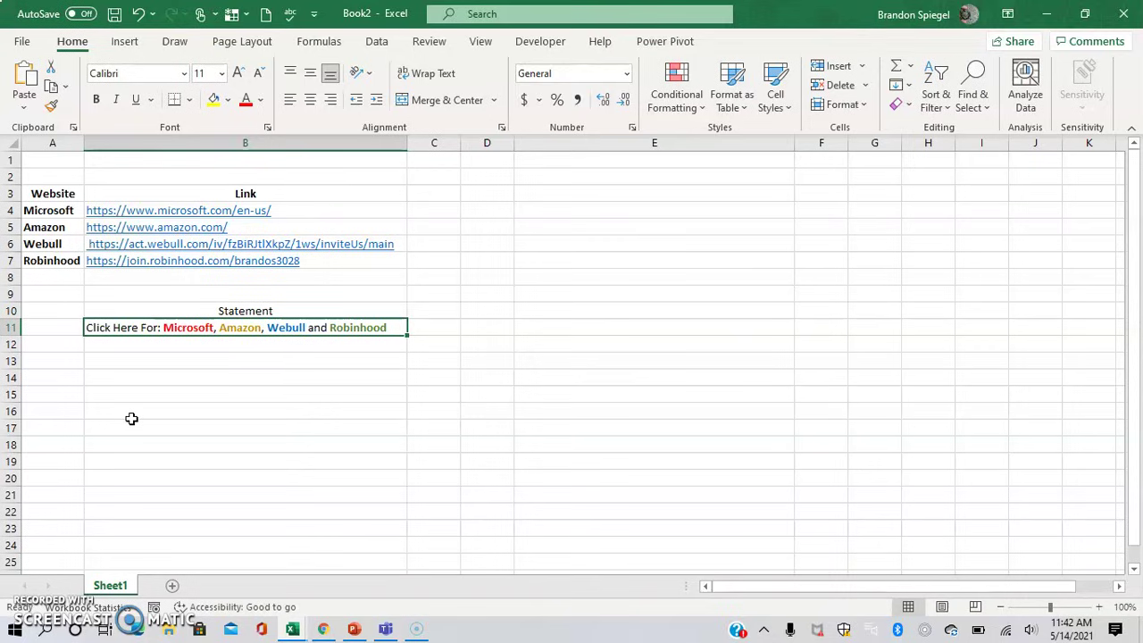
pyautogui.press('Up')
pyautogui.press('Left')
pyautogui.hotkey('ctrl', 'Up')
pyautogui.press('Down')
pyautogui.press('Right')
pyautogui.press('Down')
pyautogui.press('Down')
pyautogui.press('Down')
# Draw a rectangle over the word Microsoft in the B11 statement.
pyautogui.click(168, 334)
pyautogui.click(181, 374)
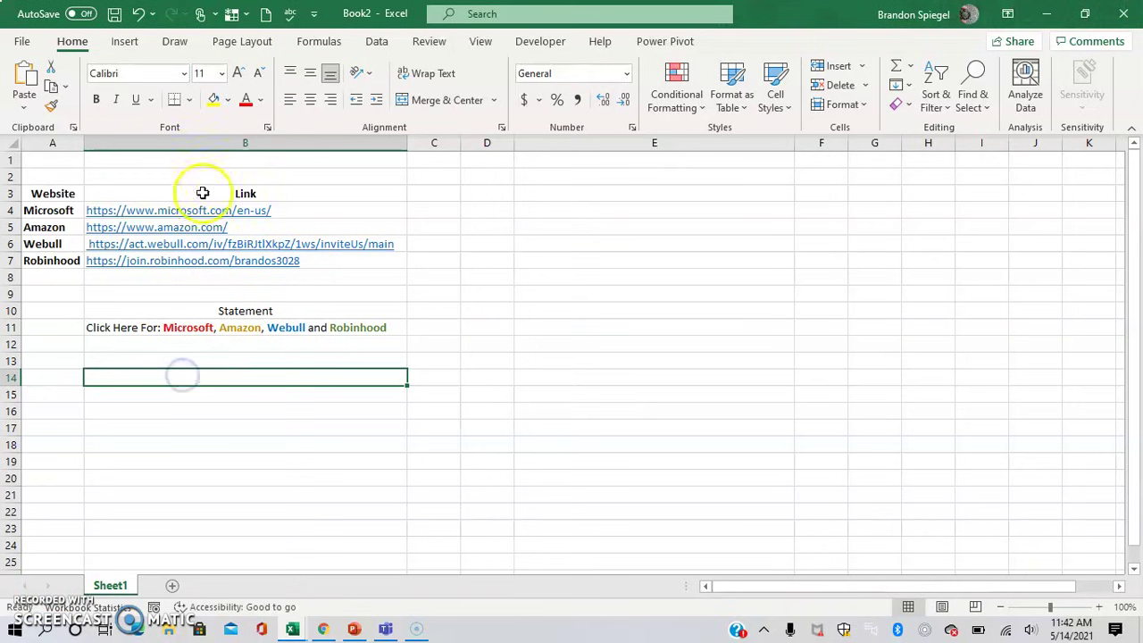
pyautogui.click(118, 42)
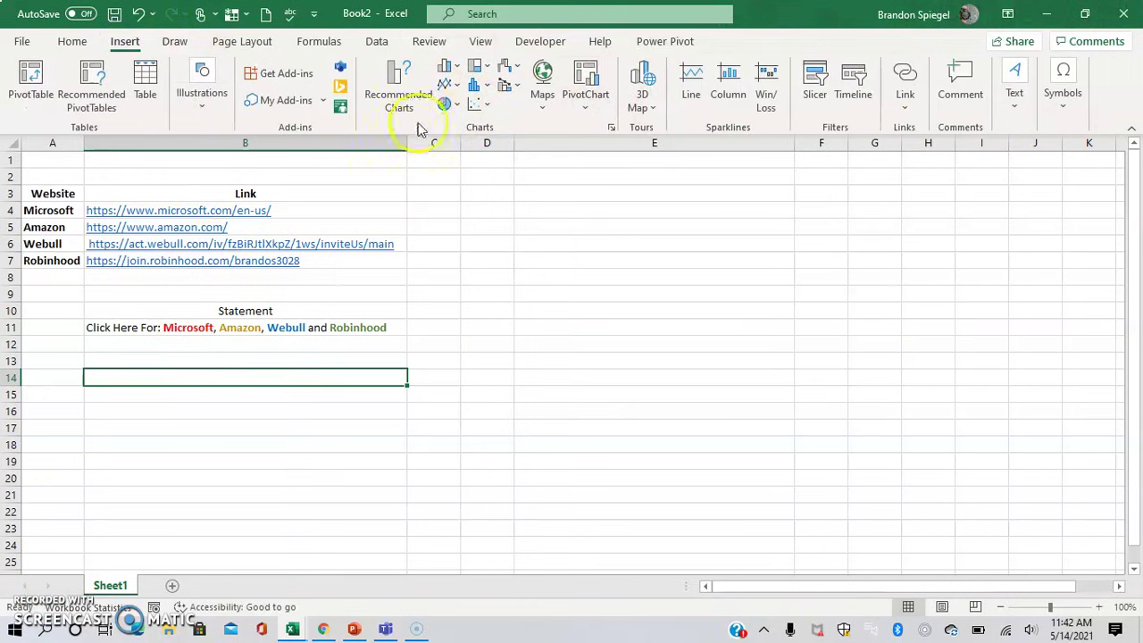
pyautogui.click(218, 115)
pyautogui.click(230, 179)
pyautogui.click(259, 229)
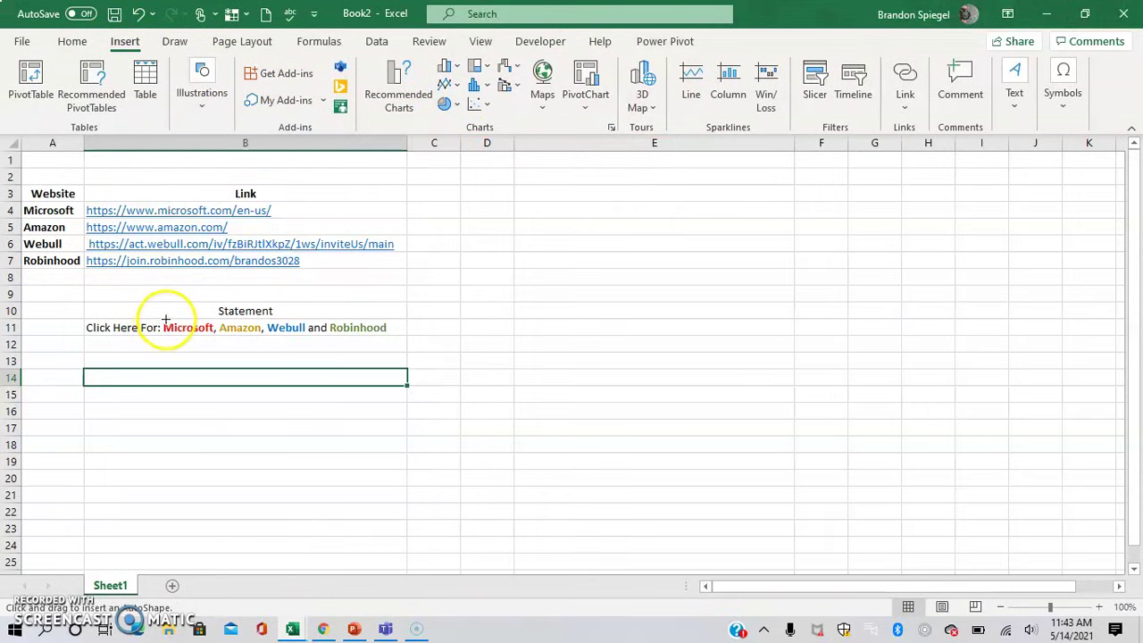
pyautogui.moveTo(163, 321); pyautogui.dragTo(200, 331)
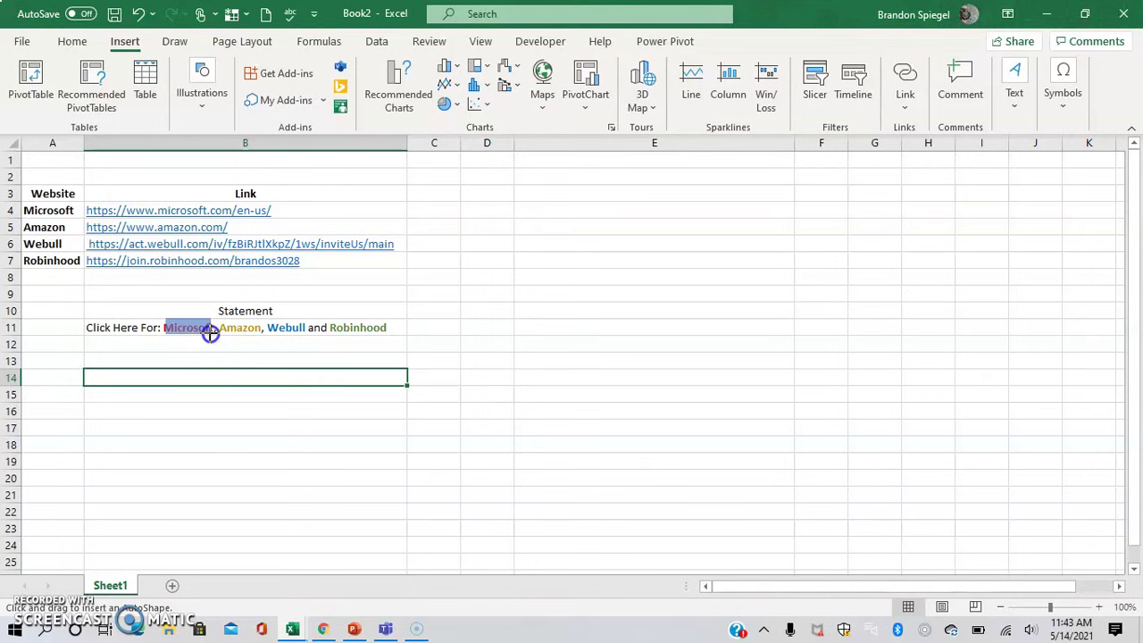
pyautogui.moveTo(210, 332); pyautogui.dragTo(196, 334)
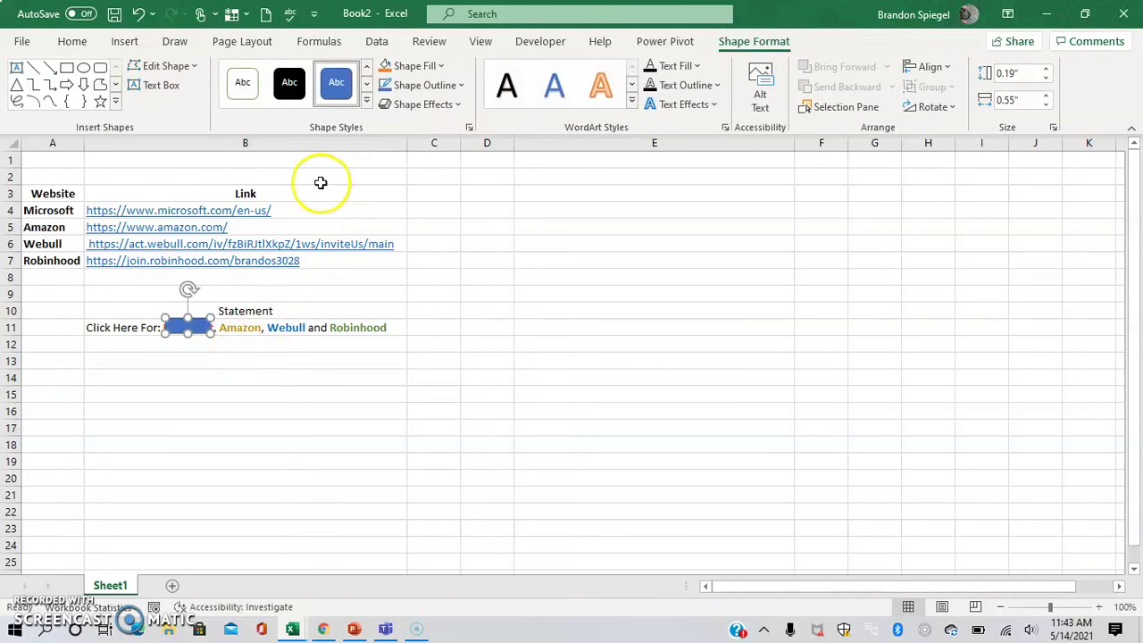
# Set the Microsoft rectangle's fill to No fill so the red word shows.
pyautogui.rightClick(190, 327)
pyautogui.click(261, 599)
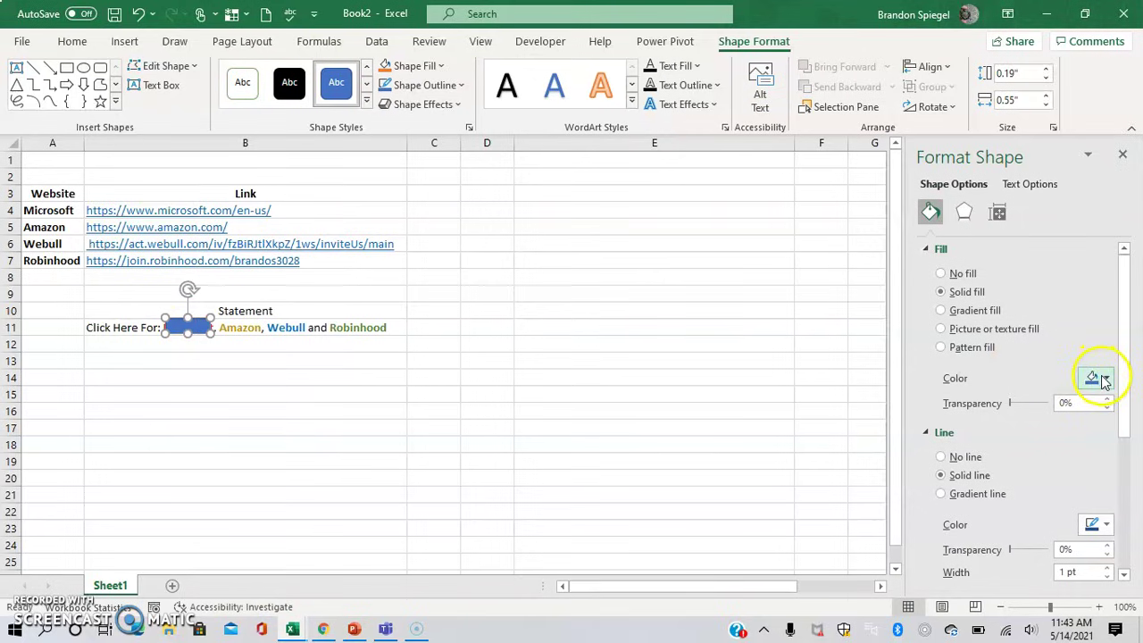
pyautogui.click(945, 274)
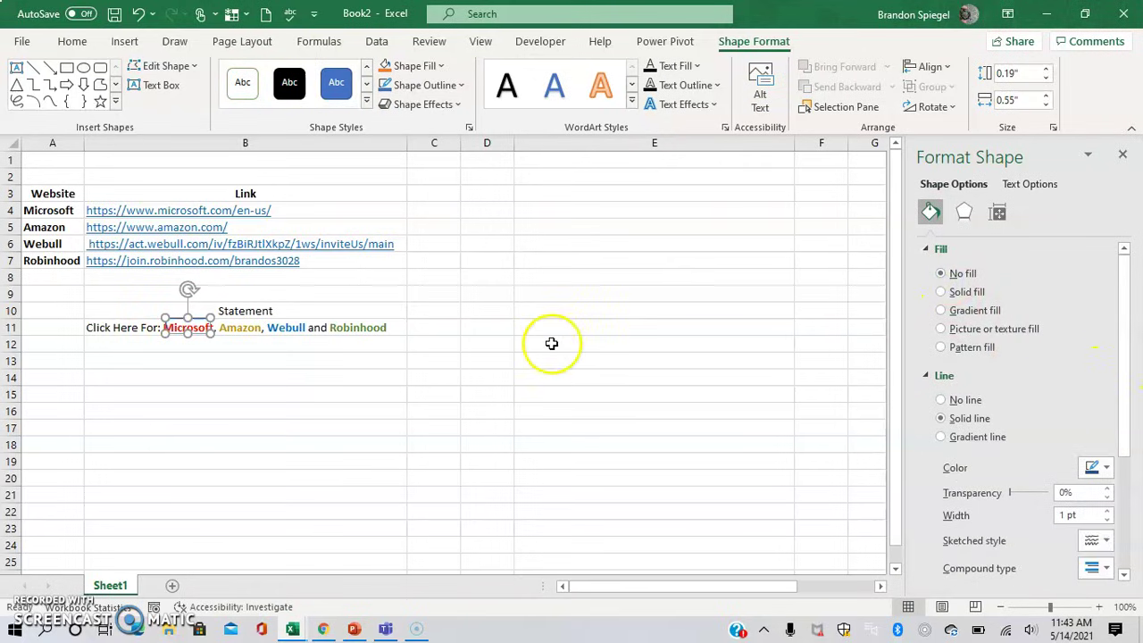
pyautogui.click(1123, 154)
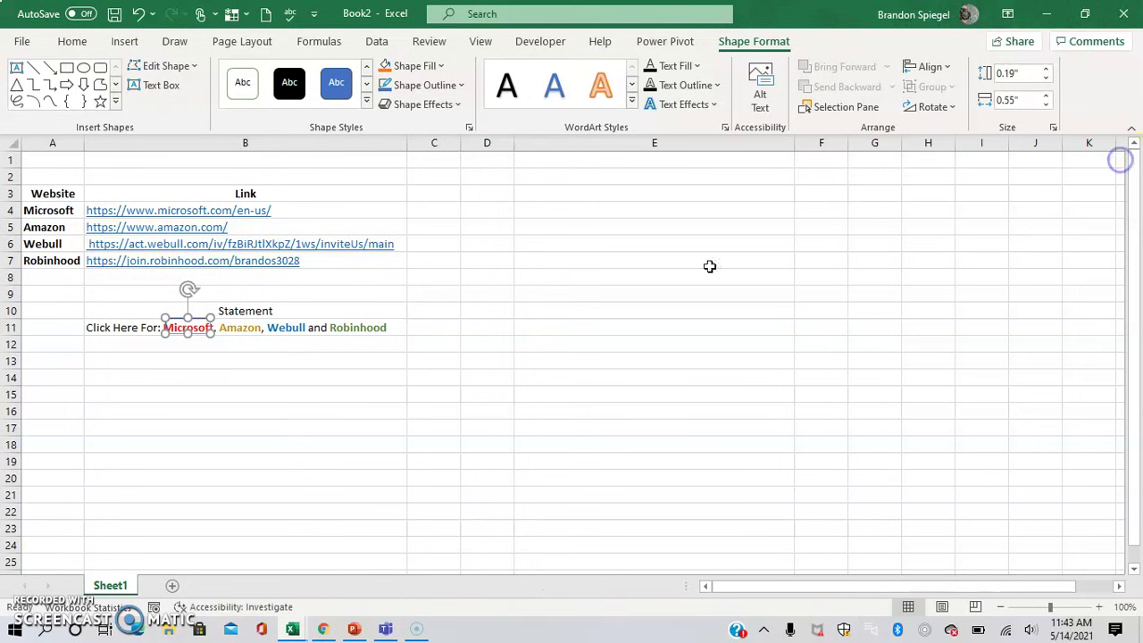
# Copy the Microsoft rectangle and place copies over Amazon, Webull and Robinhood in B11.
pyautogui.click(577, 305)
pyautogui.rightClick(185, 327)
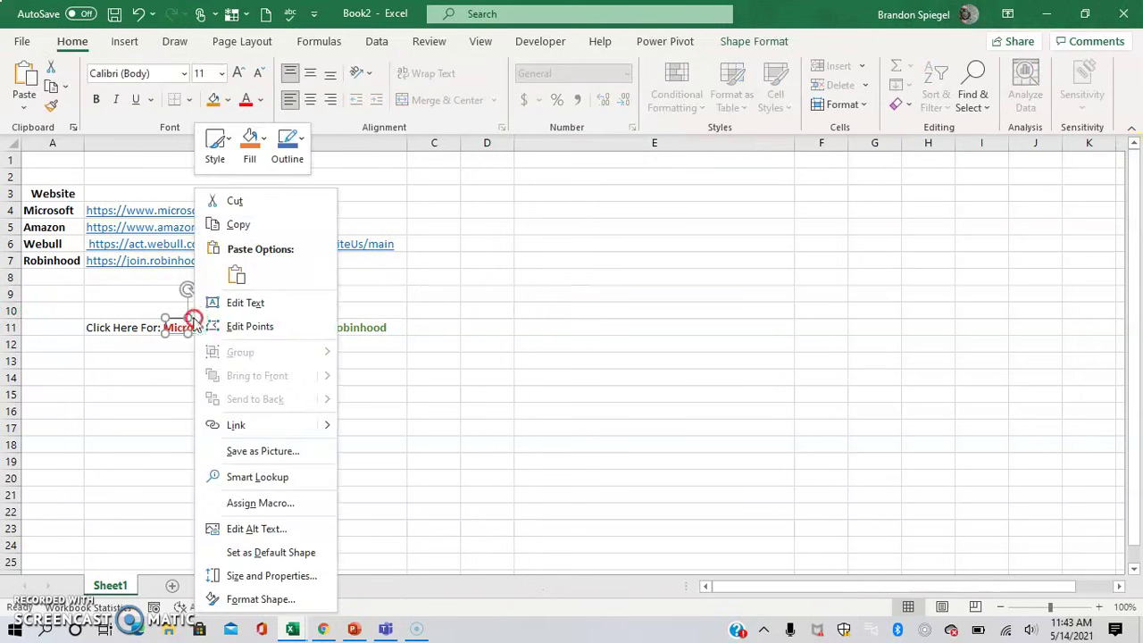
pyautogui.click(249, 335)
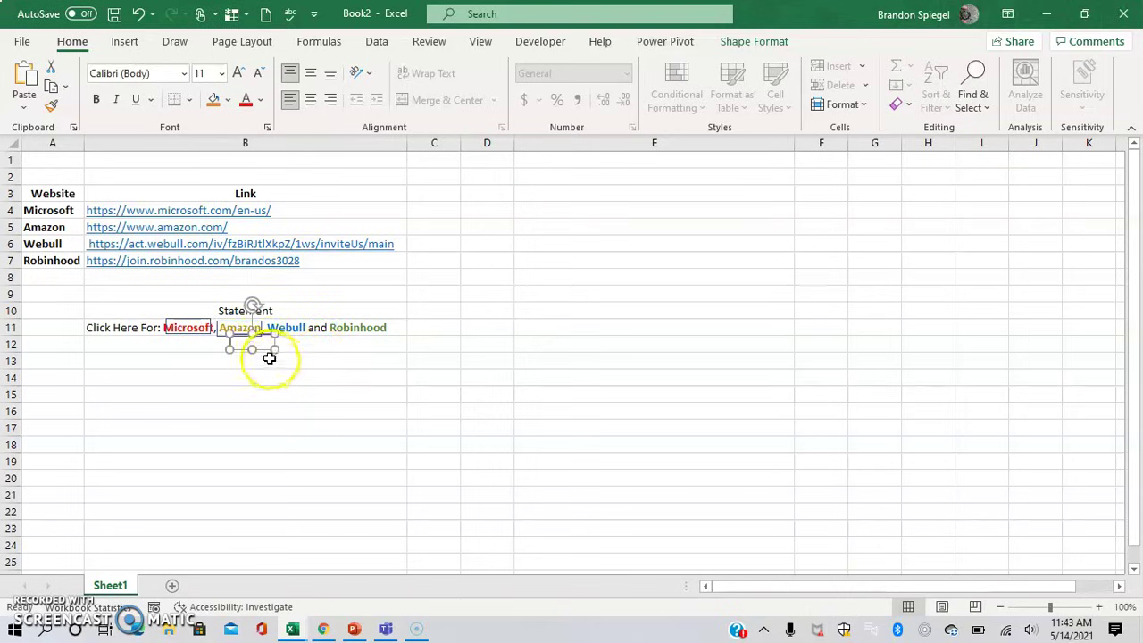
pyautogui.click(292, 337)
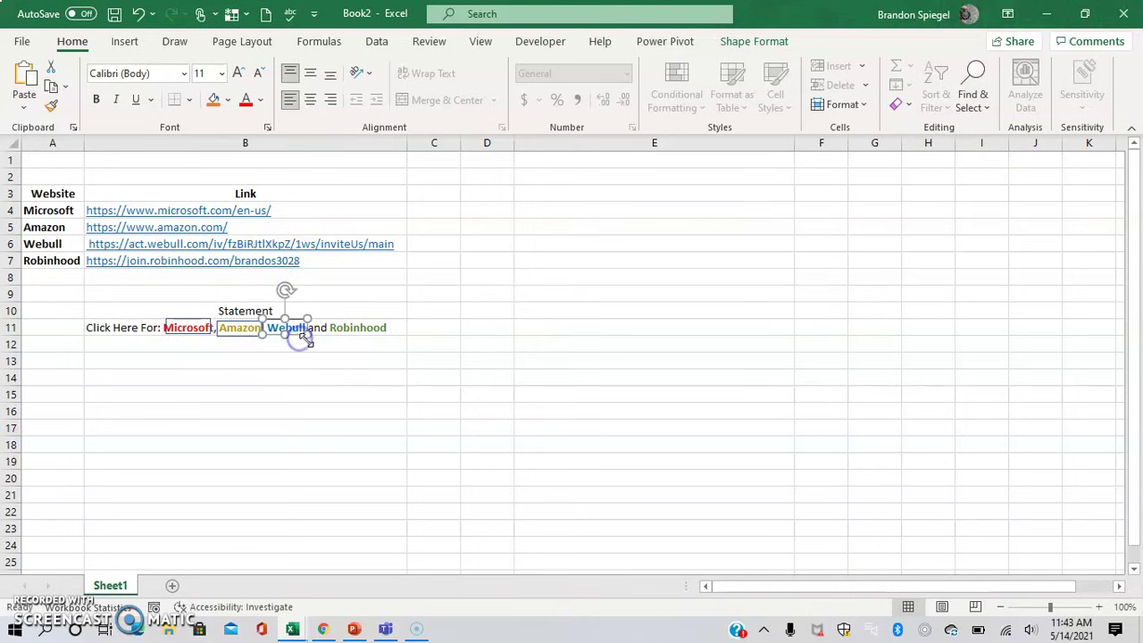
pyautogui.click(305, 337)
pyautogui.click(301, 334)
pyautogui.moveTo(295, 336); pyautogui.dragTo(381, 372)
pyautogui.moveTo(309, 351); pyautogui.dragTo(340, 333)
pyautogui.click(336, 334)
pyautogui.click(262, 365)
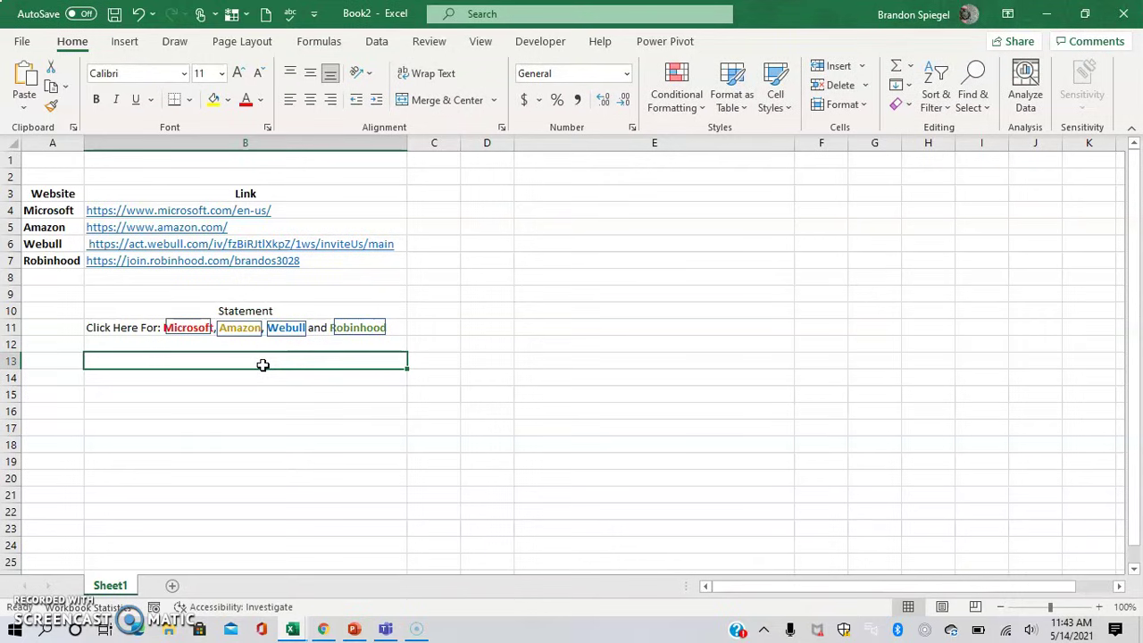
# Hyperlink the Microsoft rectangle to the Microsoft URL copied from B4.
pyautogui.press('Up')
pyautogui.press('Up')
pyautogui.press('Up')
pyautogui.press('Up')
pyautogui.press('Up')
pyautogui.press('Up')
pyautogui.press('Up')
pyautogui.press('Up')
pyautogui.press('Up')
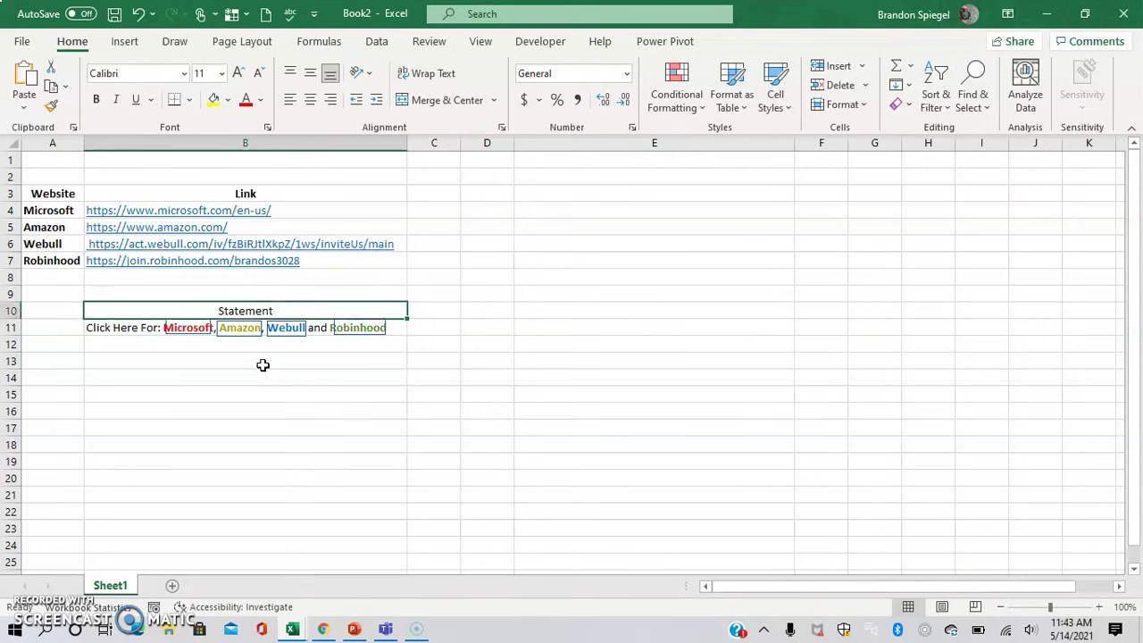
pyautogui.hotkey('ctrl', 'c')
pyautogui.press('Escape')
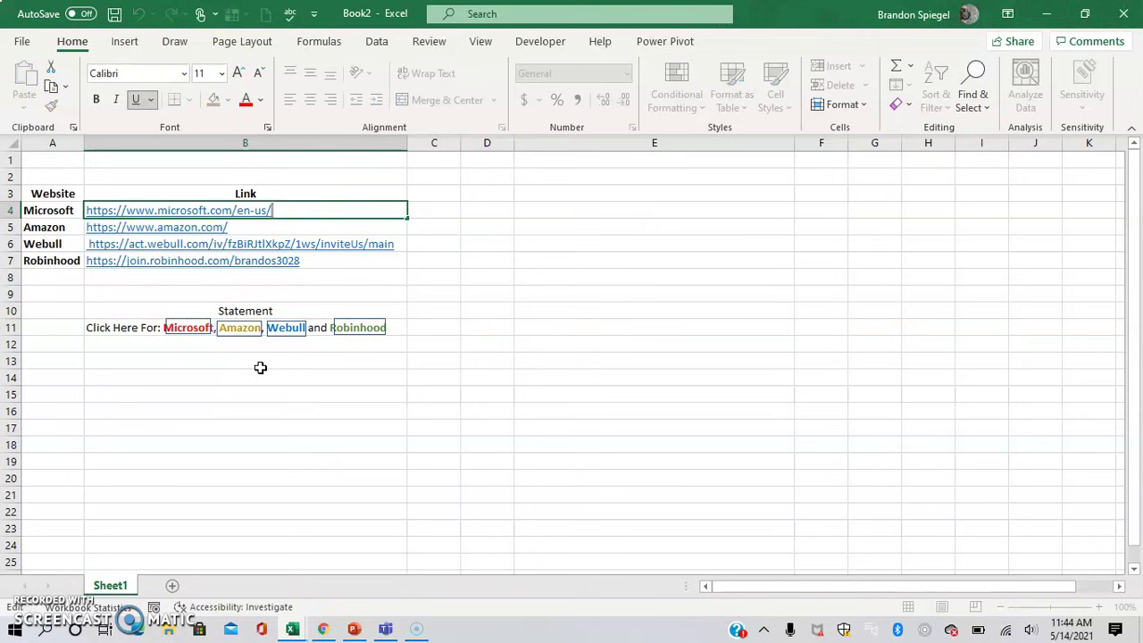
pyautogui.hotkey('shift', 'Home')
pyautogui.hotkey('ctrl', 'c')
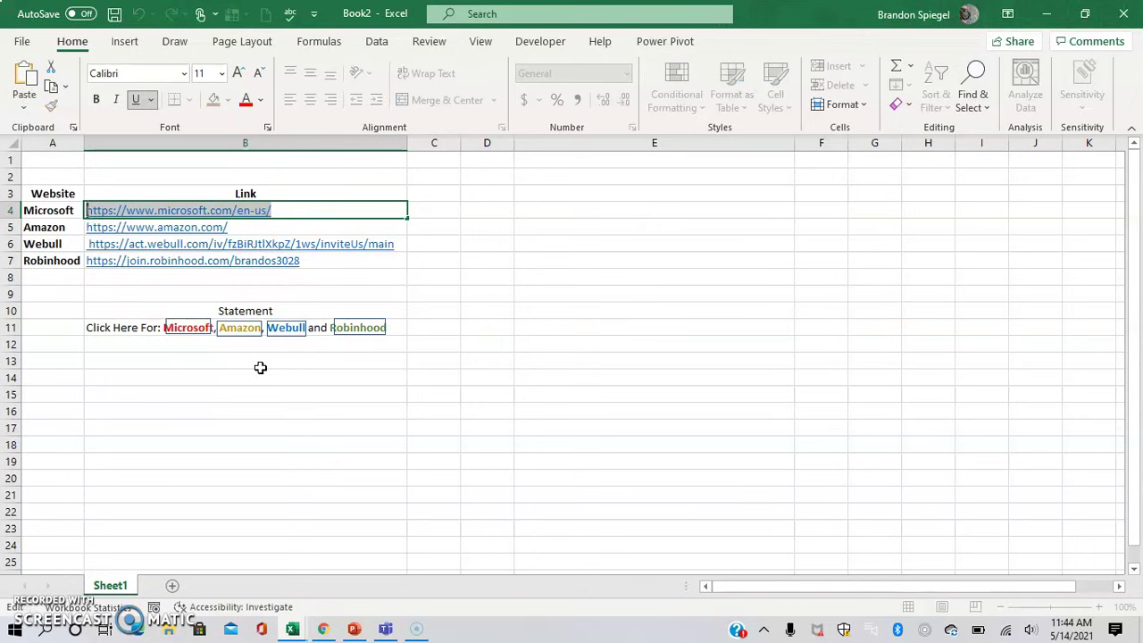
pyautogui.click(261, 368)
pyautogui.rightClick(190, 331)
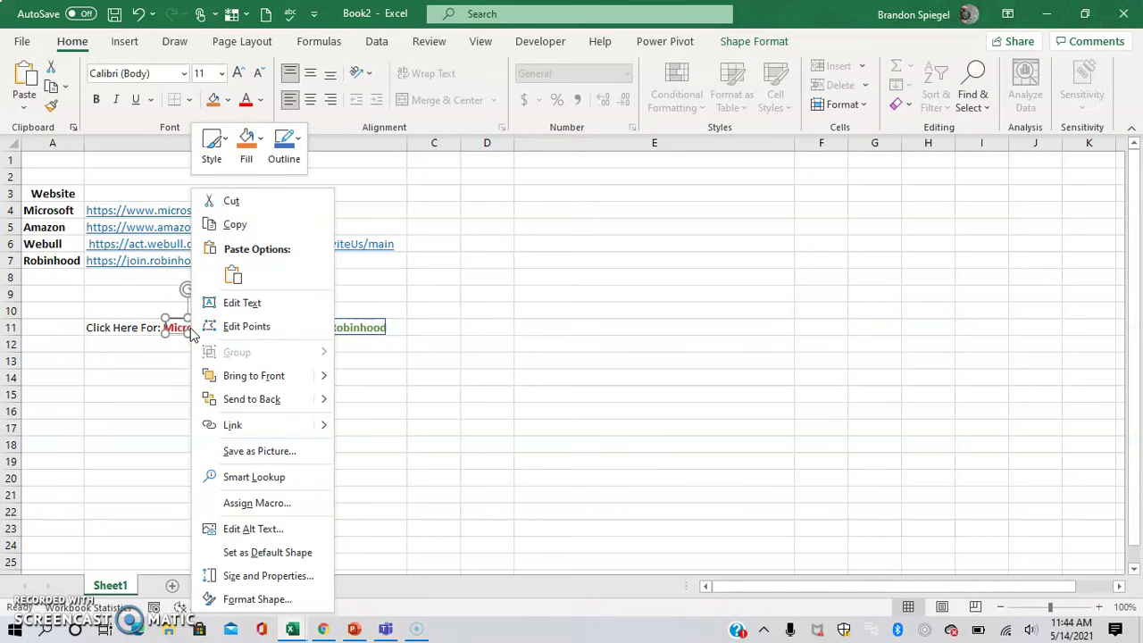
pyautogui.click(287, 419)
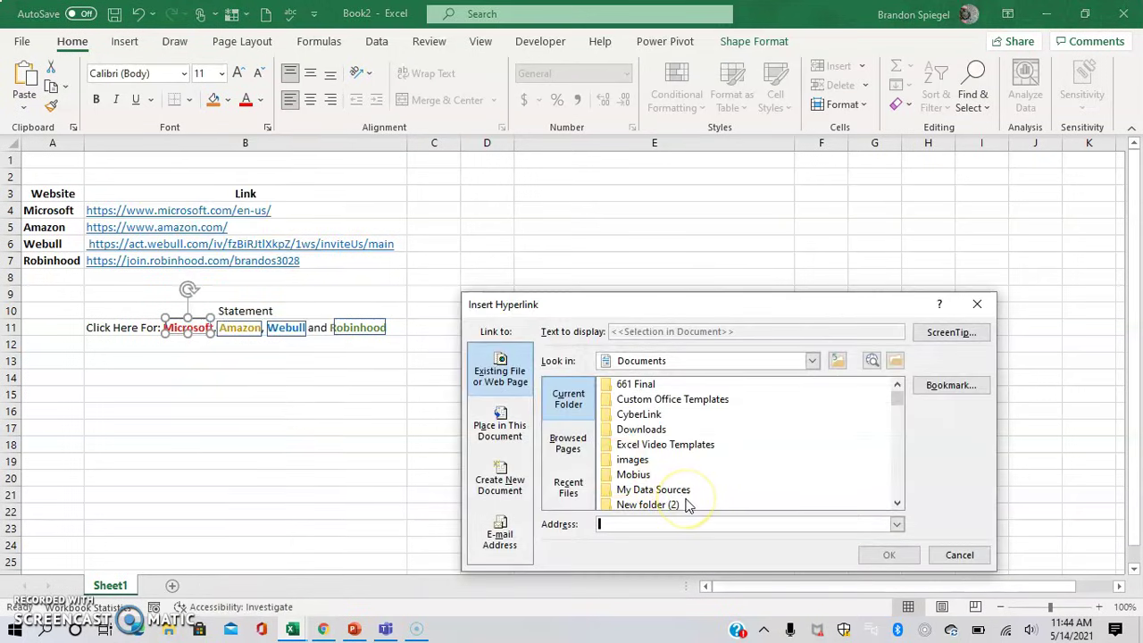
pyautogui.hotkey('ctrl', 'v')
pyautogui.click(884, 555)
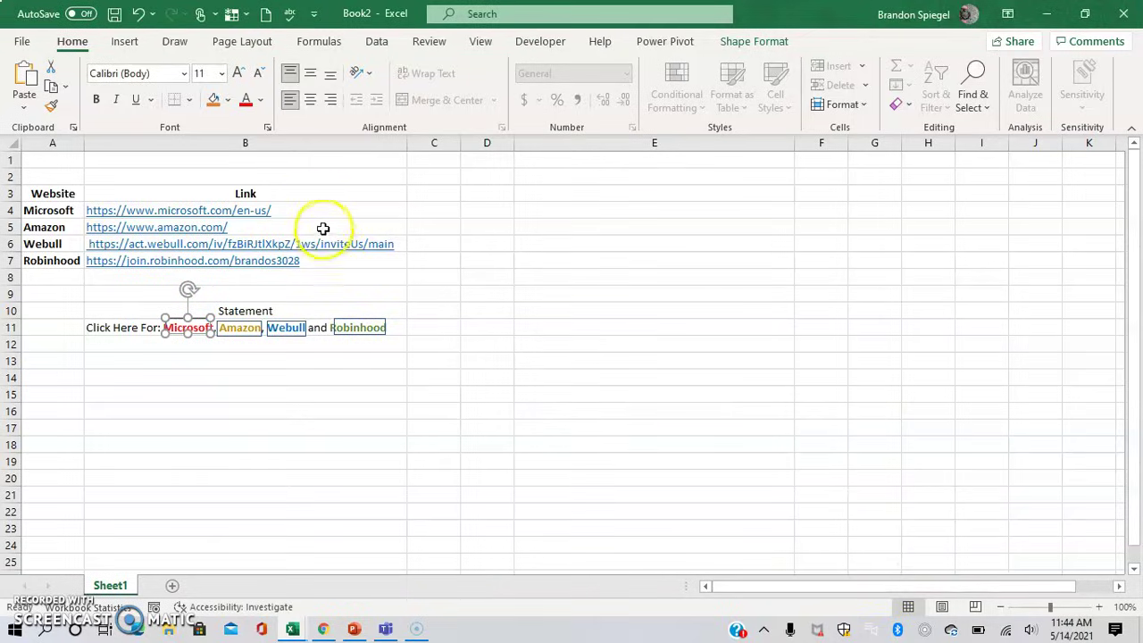
# Hyperlink the Amazon rectangle to the Amazon URL from B5.
pyautogui.click(323, 227)
pyautogui.press('F2')
pyautogui.hotkey('shift', 'Home')
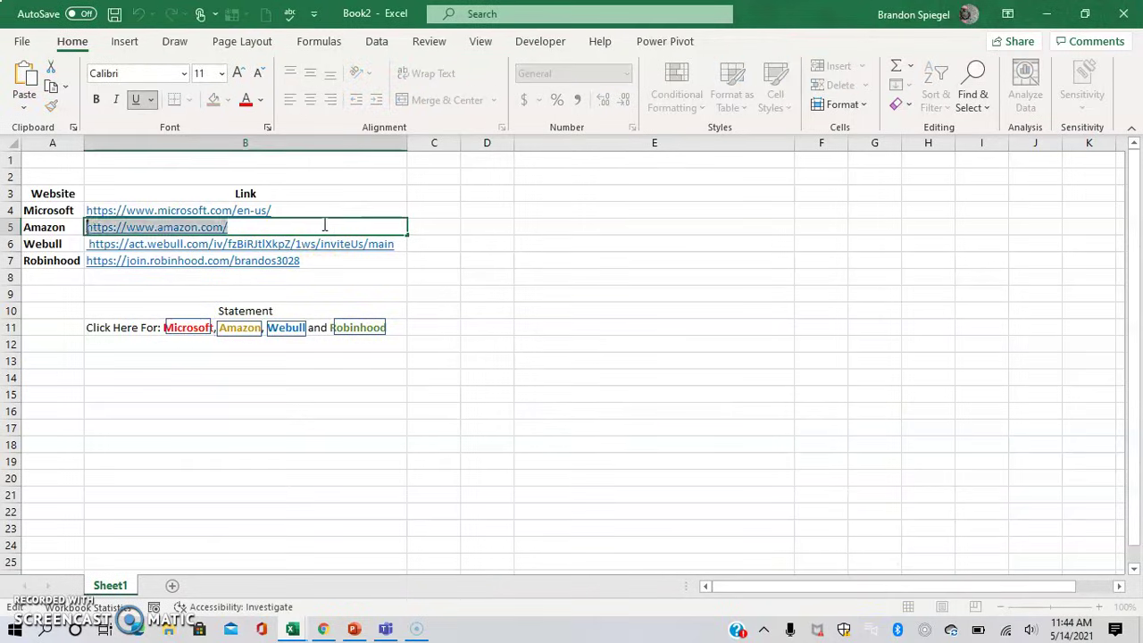
pyautogui.rightClick(252, 327)
pyautogui.click(317, 426)
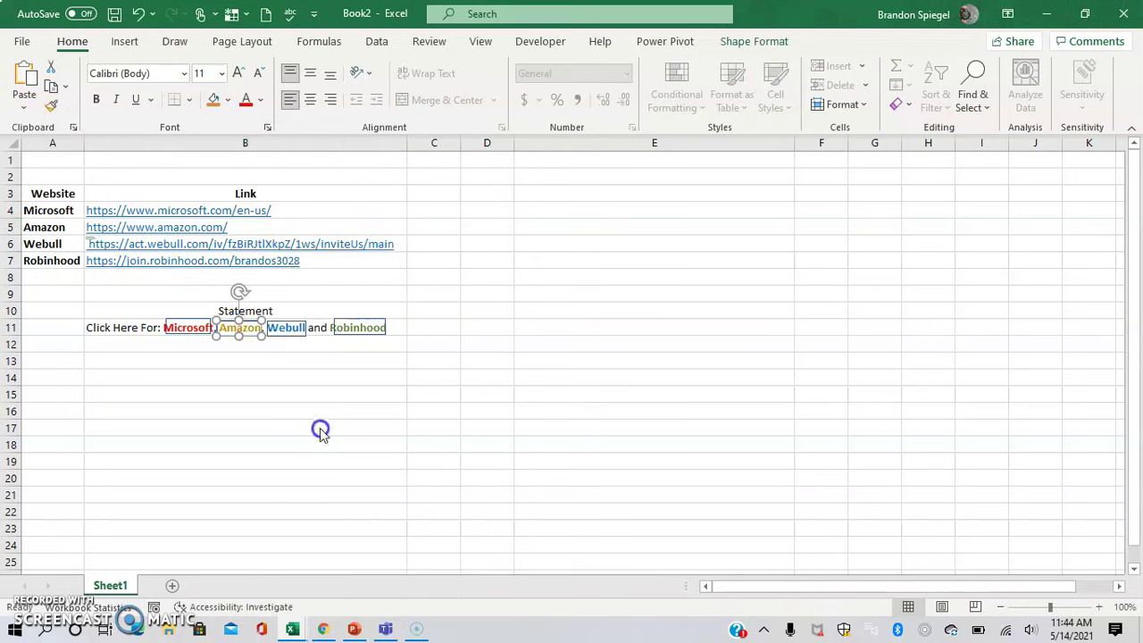
pyautogui.click(649, 523)
pyautogui.hotkey('ctrl', 'v')
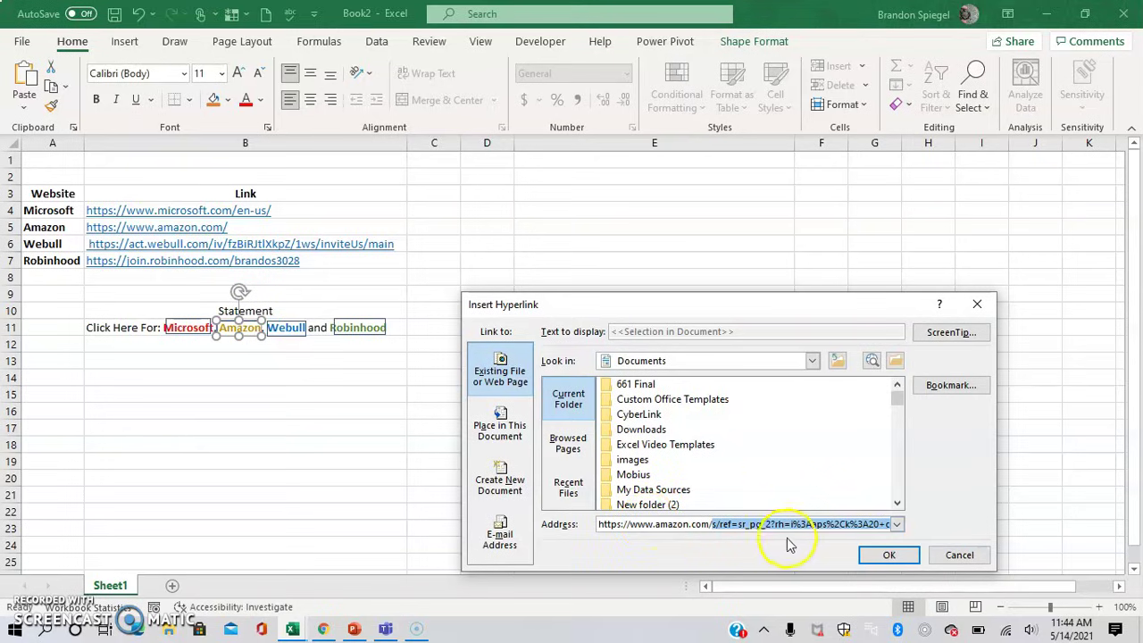
pyautogui.press('Delete')
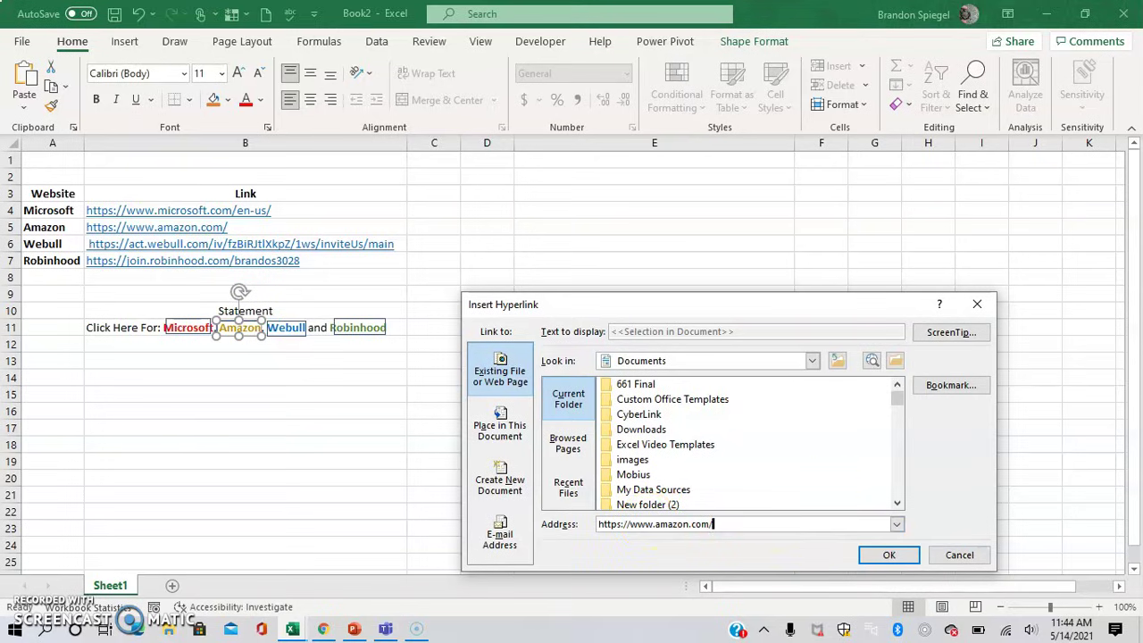
pyautogui.click(879, 554)
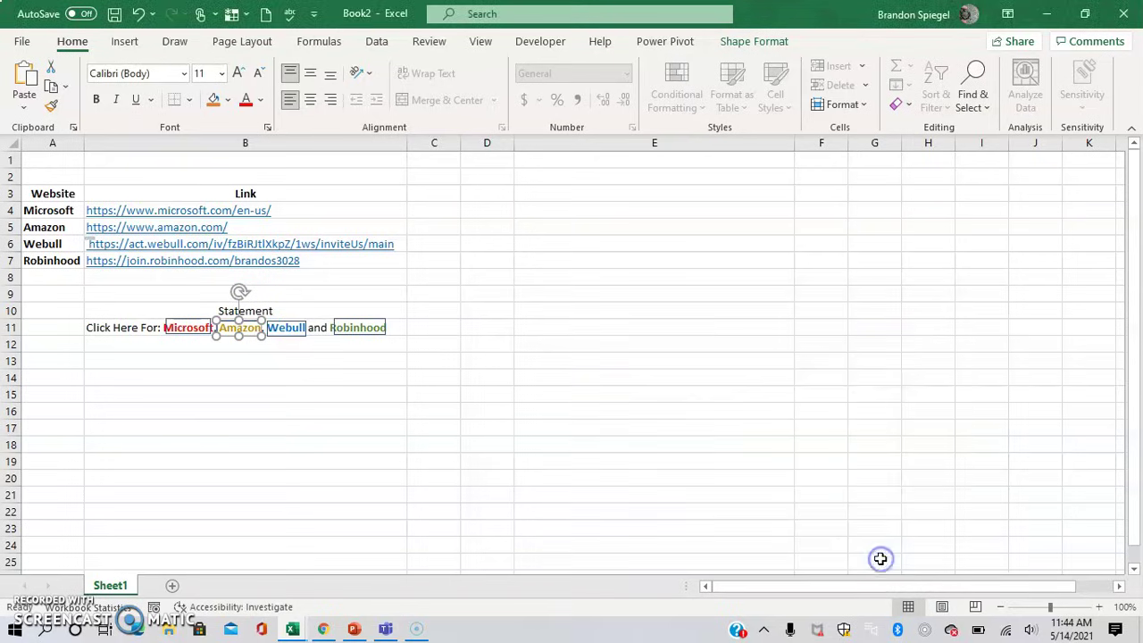
# Copy the Webull URL from cell B6.
pyautogui.click(448, 240)
pyautogui.press('Left')
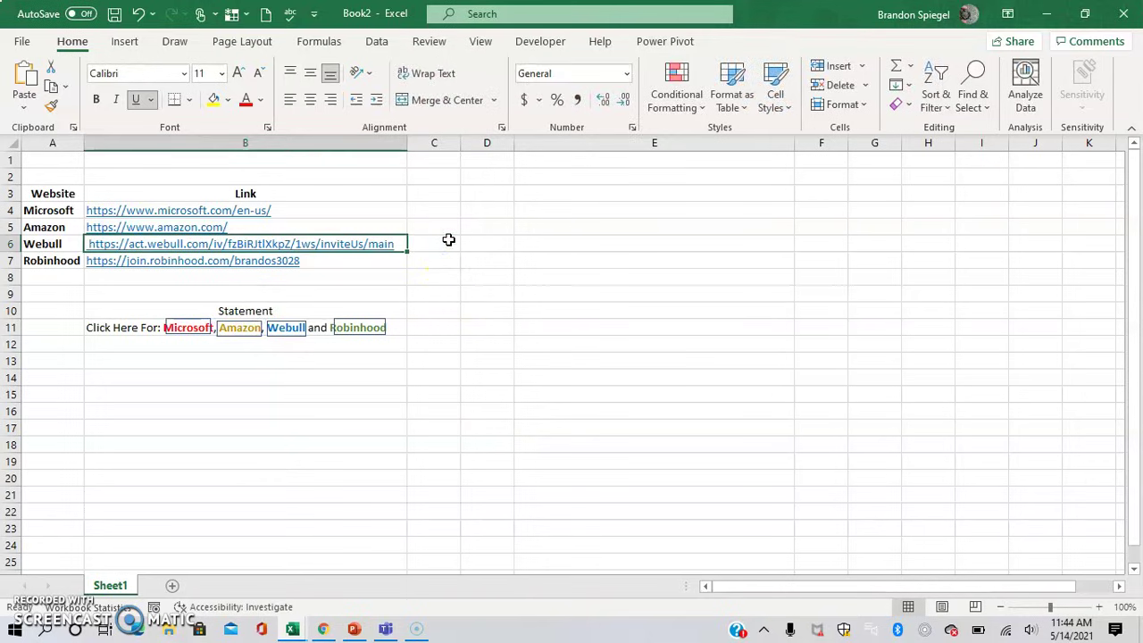
pyautogui.press('F2')
pyautogui.hotkey('shift', 'Home')
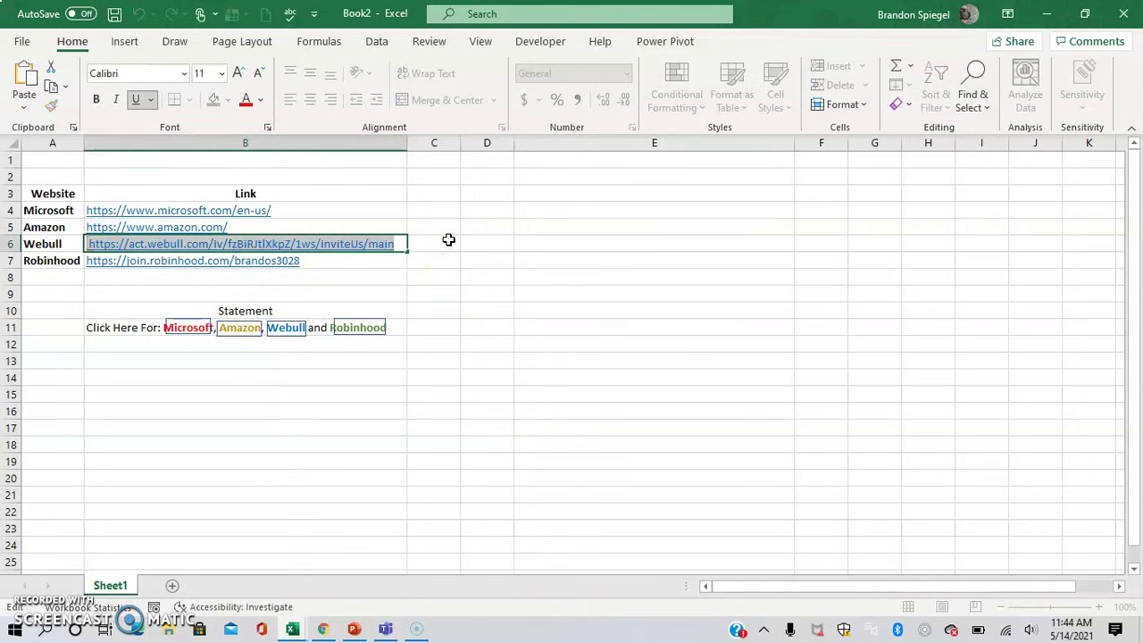
pyautogui.click(366, 450)
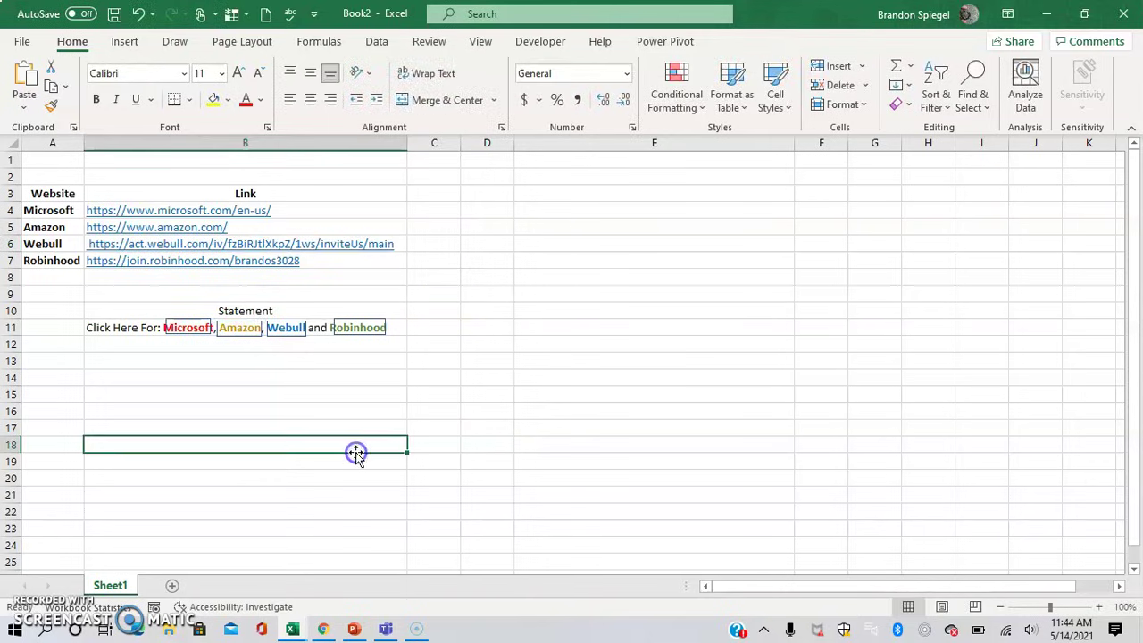
pyautogui.rightClick(288, 327)
pyautogui.click(275, 350)
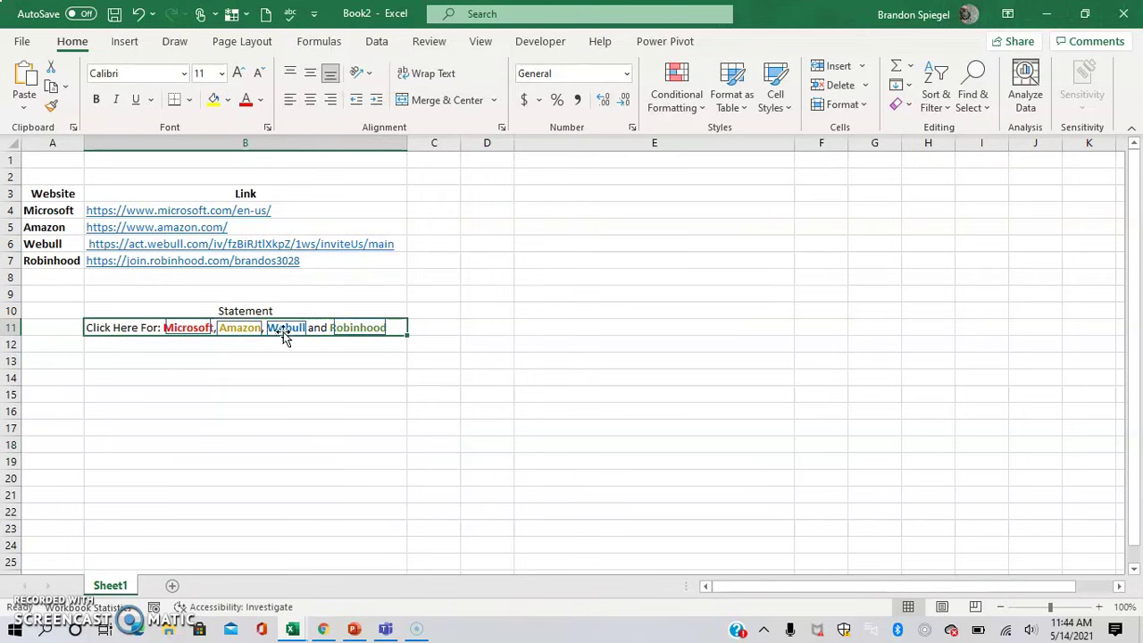
pyautogui.click(293, 309)
pyautogui.click(289, 361)
# Hyperlink the Webull rectangle to the copied Webull address.
pyautogui.click(286, 330)
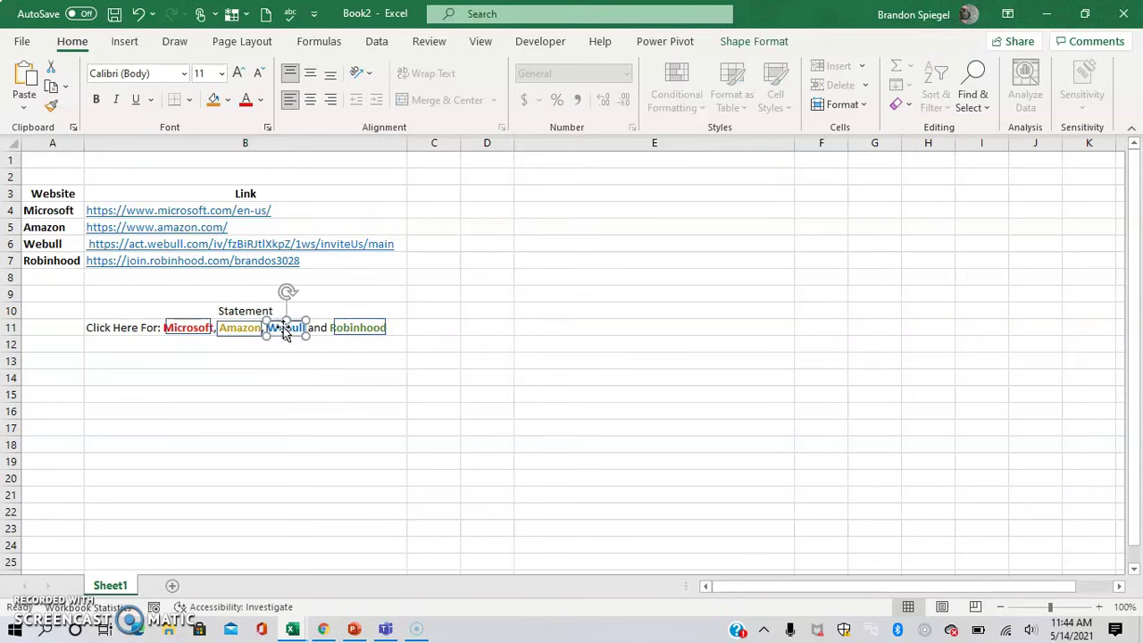
pyautogui.rightClick(280, 326)
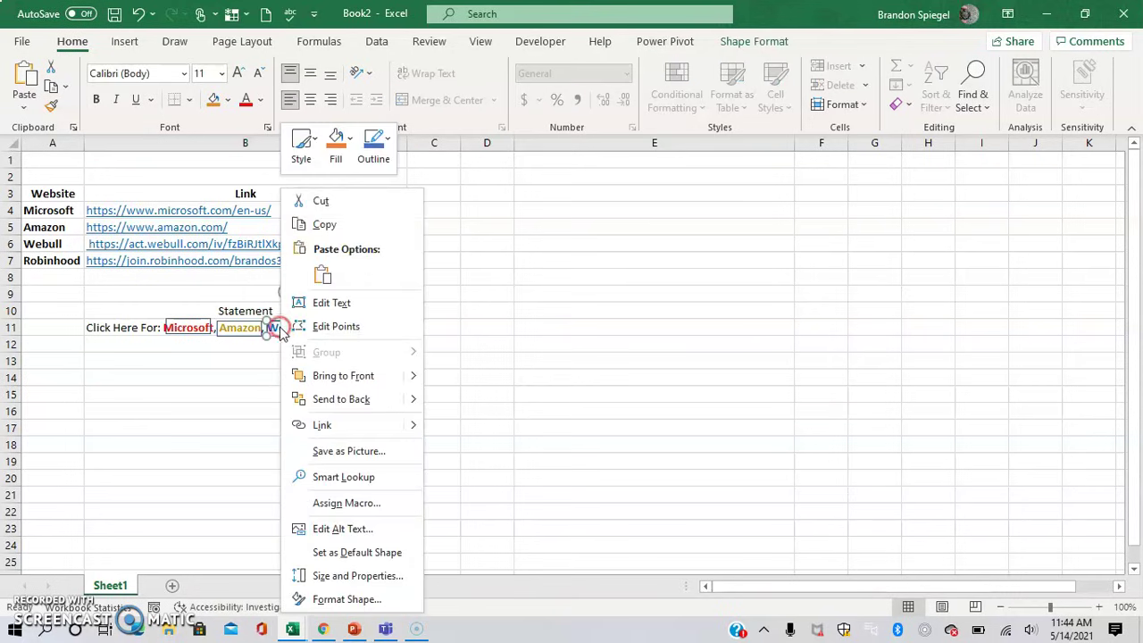
pyautogui.click(330, 429)
pyautogui.hotkey('ctrl', 'v')
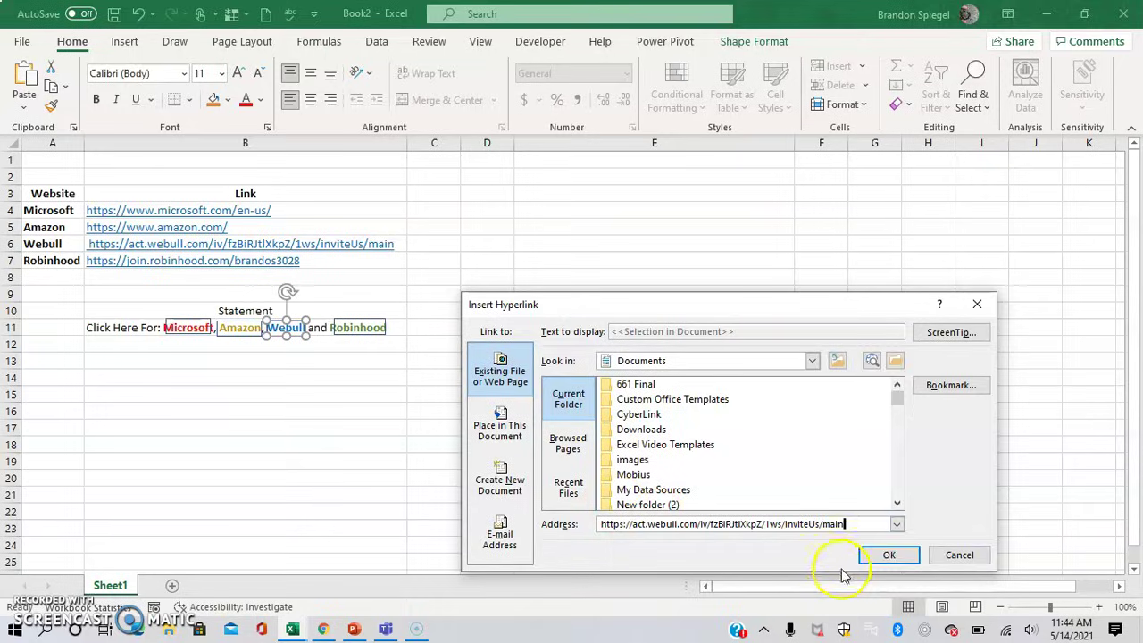
pyautogui.click(884, 554)
pyautogui.click(452, 345)
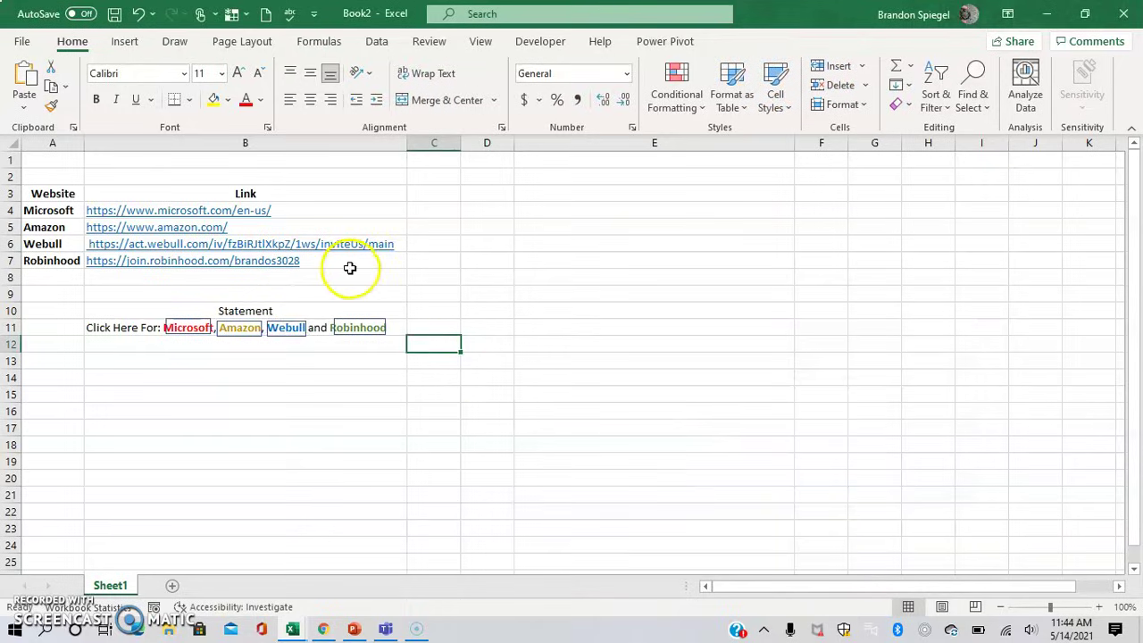
# Copy the Robinhood URL text from cell B7.
pyautogui.click(326, 265)
pyautogui.hotkey('ctrl', 'c')
pyautogui.press('Escape')
pyautogui.press('F2')
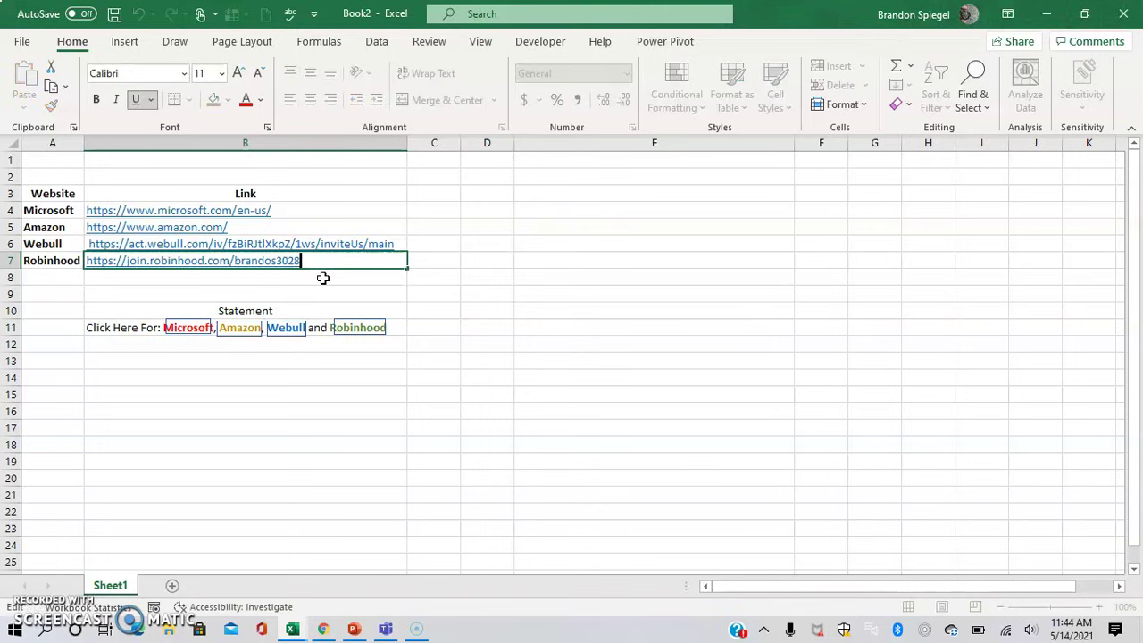
pyautogui.hotkey('shift', 'Home')
pyautogui.hotkey('ctrl', 'c')
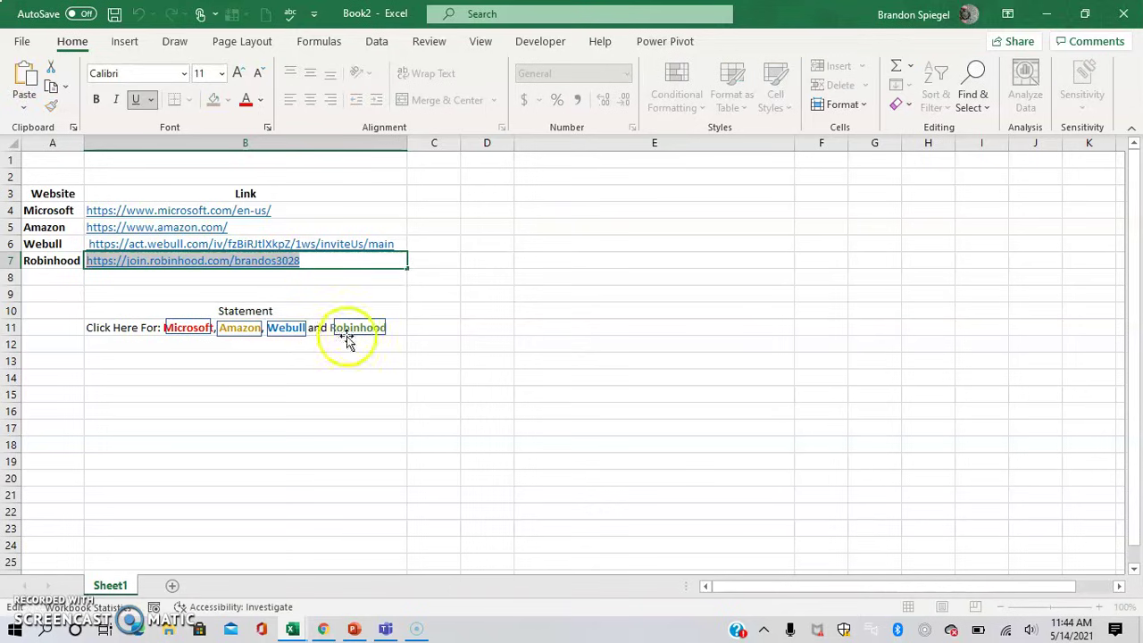
pyautogui.click(363, 362)
pyautogui.rightClick(353, 327)
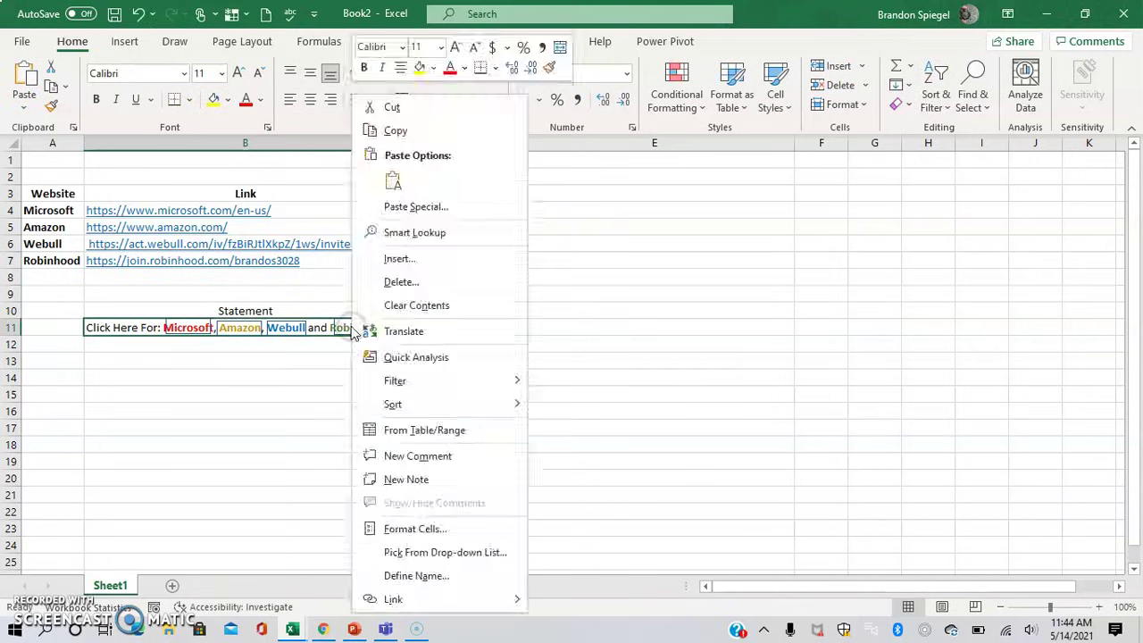
pyautogui.click(334, 371)
# Hyperlink the Robinhood rectangle to the copied Robinhood address.
pyautogui.click(359, 330)
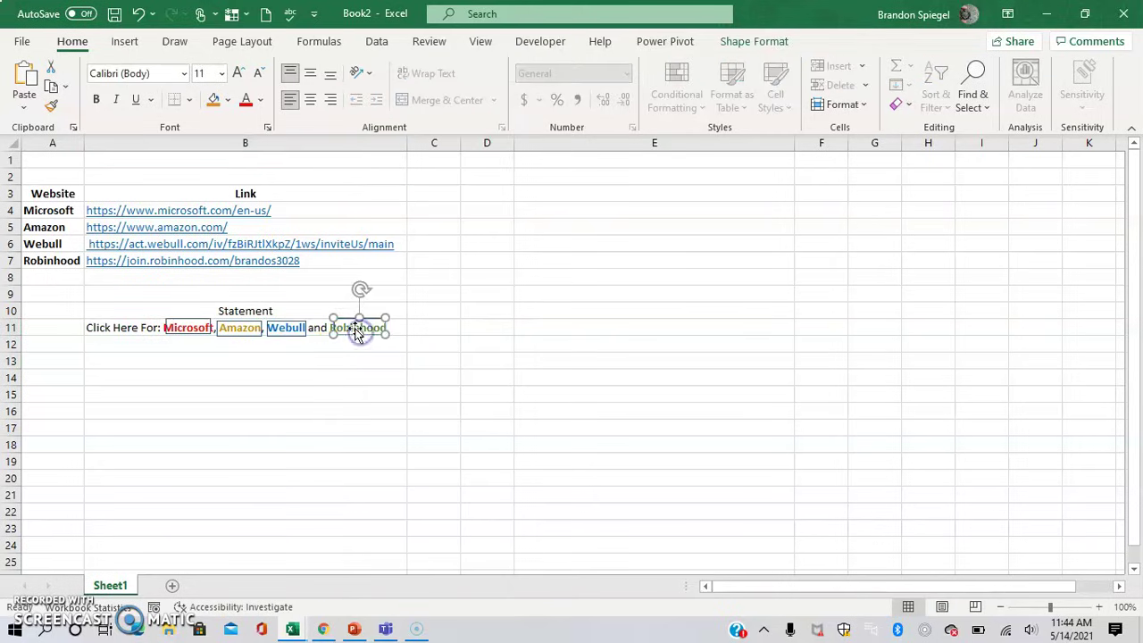
pyautogui.rightClick(350, 327)
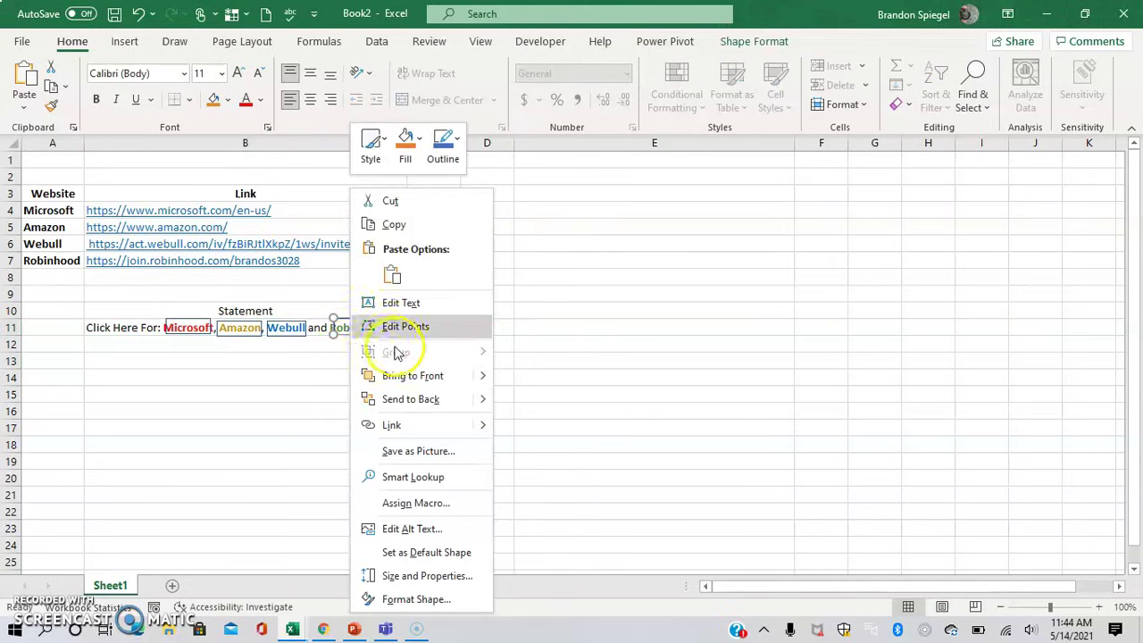
pyautogui.click(445, 432)
pyautogui.hotkey('ctrl', 'v')
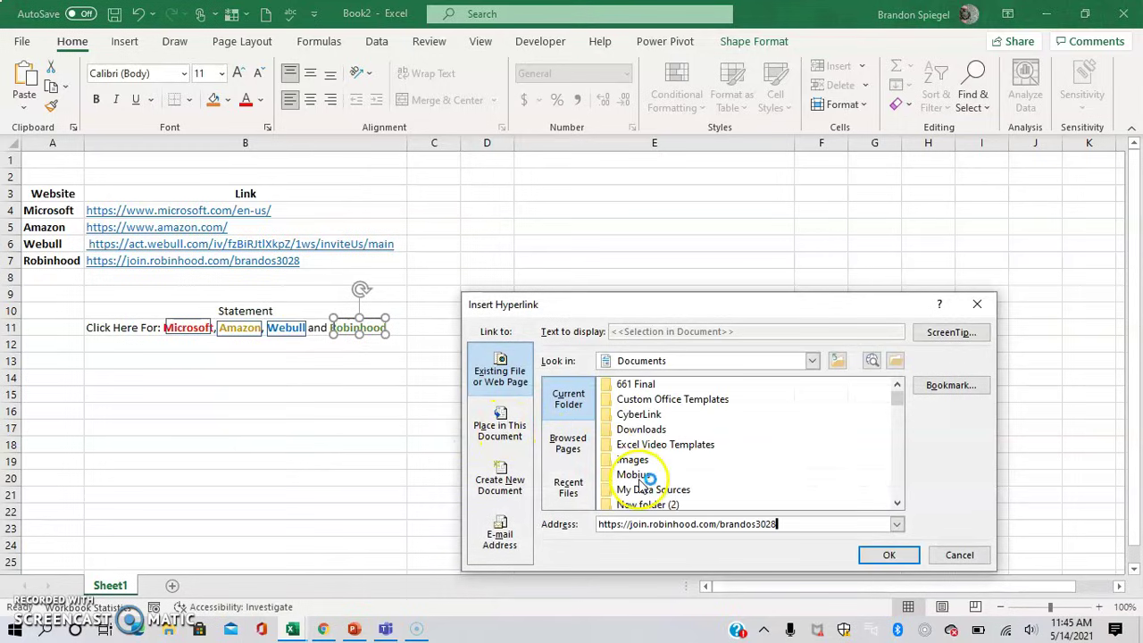
pyautogui.click(880, 556)
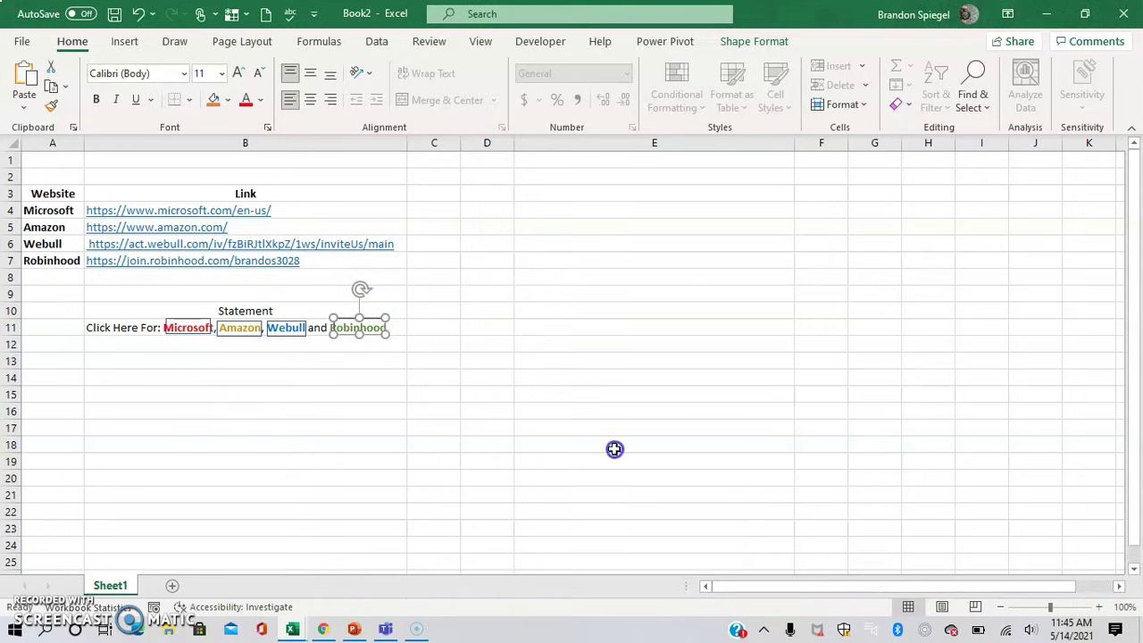
pyautogui.click(614, 447)
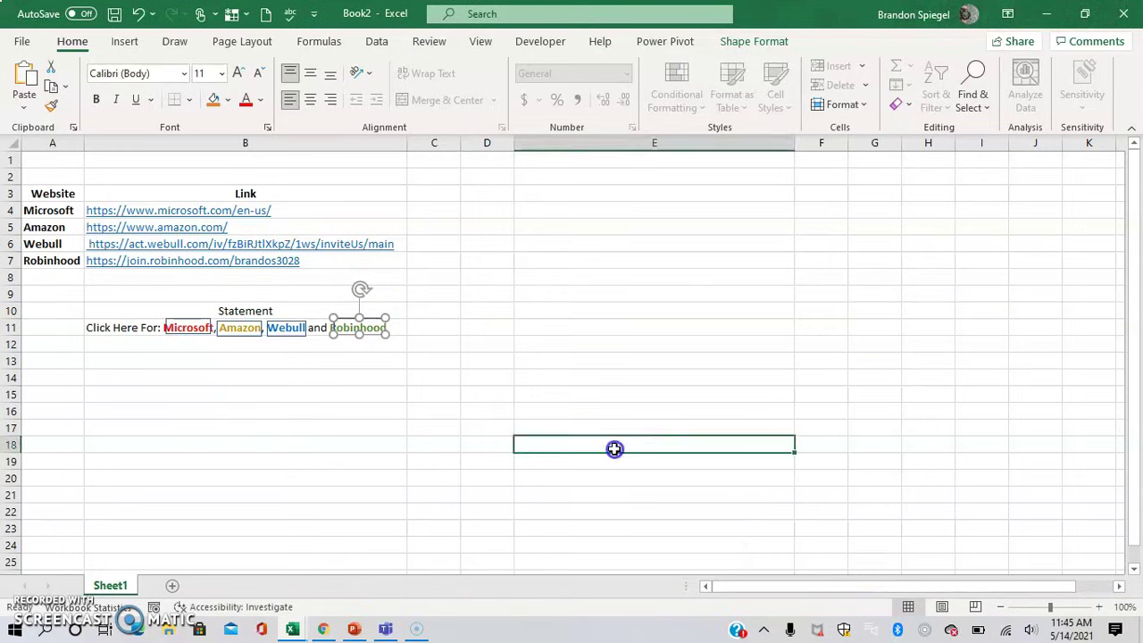
# Set the Microsoft and Amazon boxes' line to No line.
pyautogui.rightClick(187, 334)
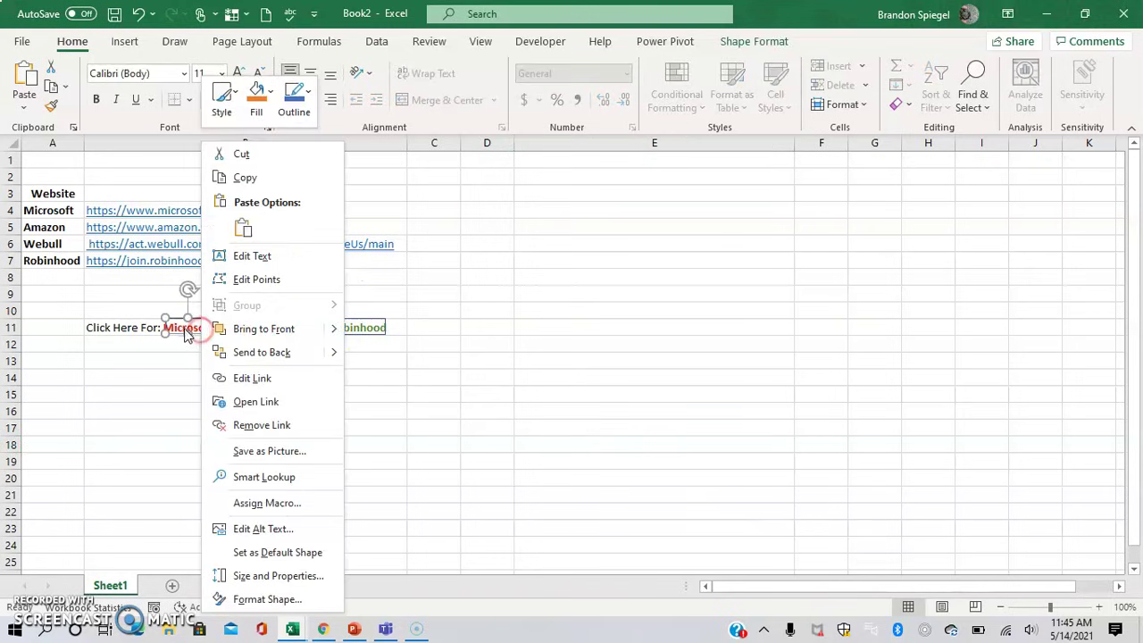
pyautogui.click(286, 601)
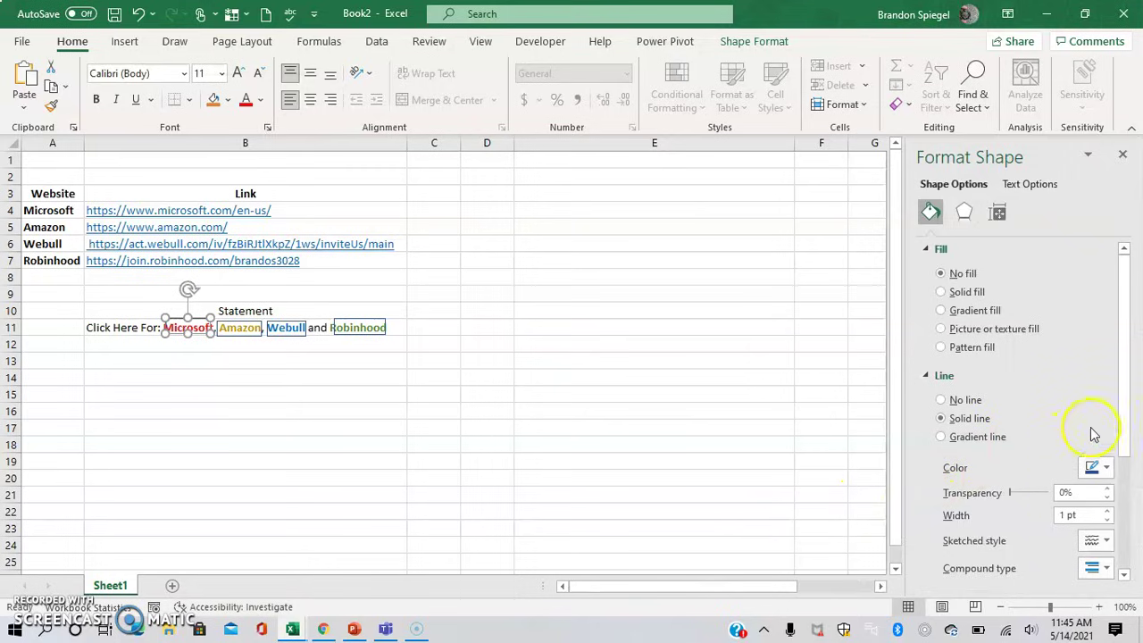
pyautogui.click(941, 400)
pyautogui.click(474, 374)
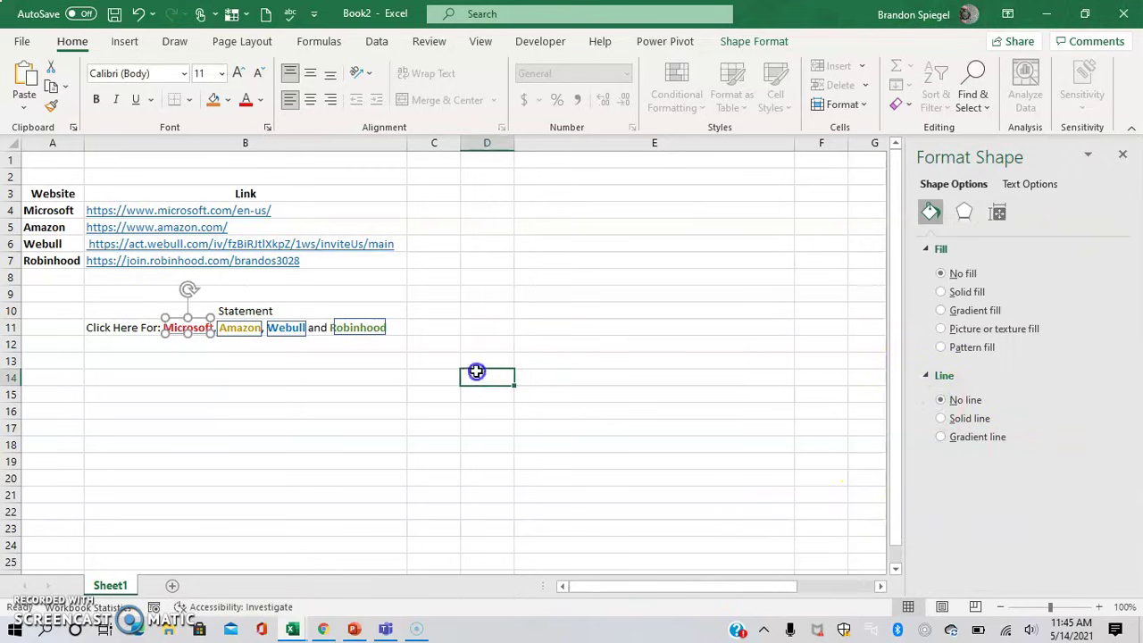
pyautogui.rightClick(231, 328)
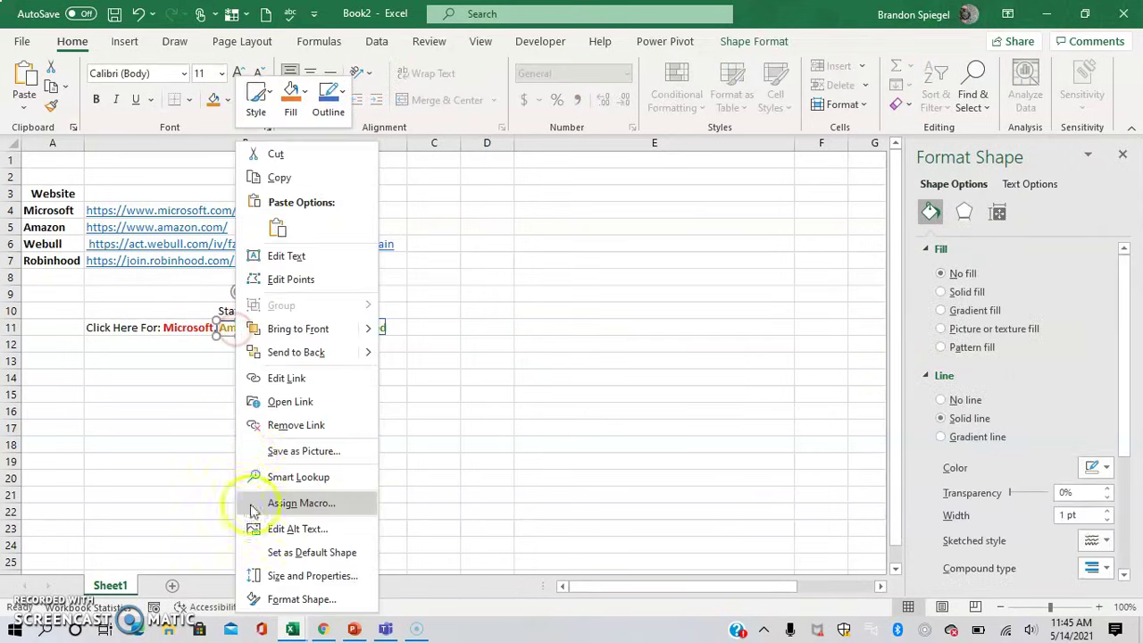
pyautogui.click(941, 400)
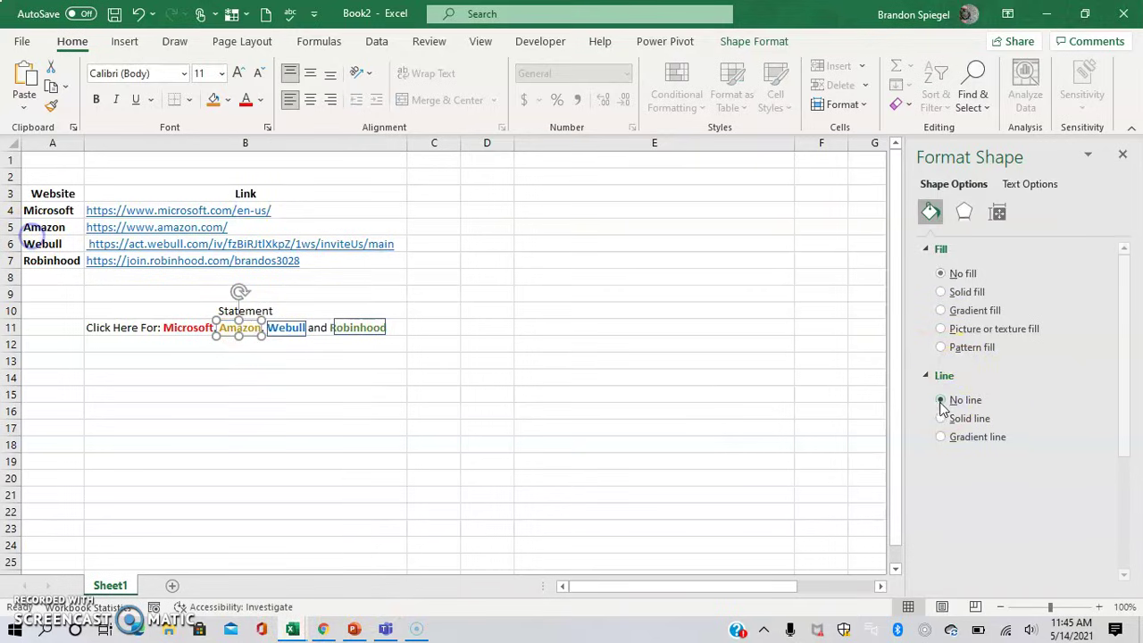
pyautogui.click(474, 410)
# Set the Webull and Robinhood boxes' line to No line.
pyautogui.rightClick(280, 328)
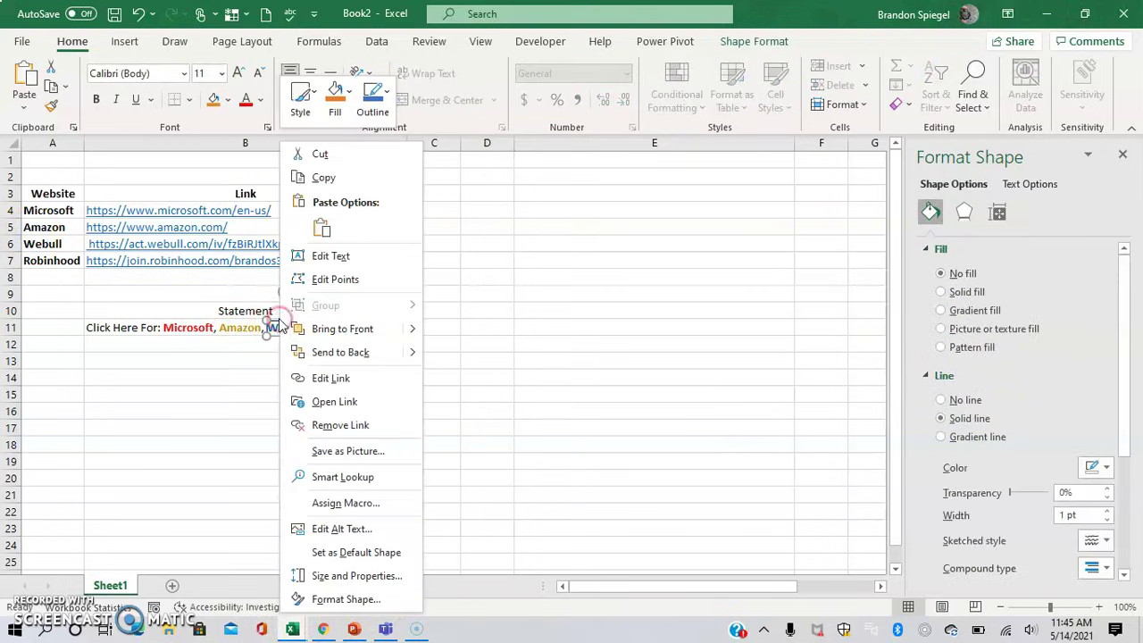
pyautogui.click(942, 402)
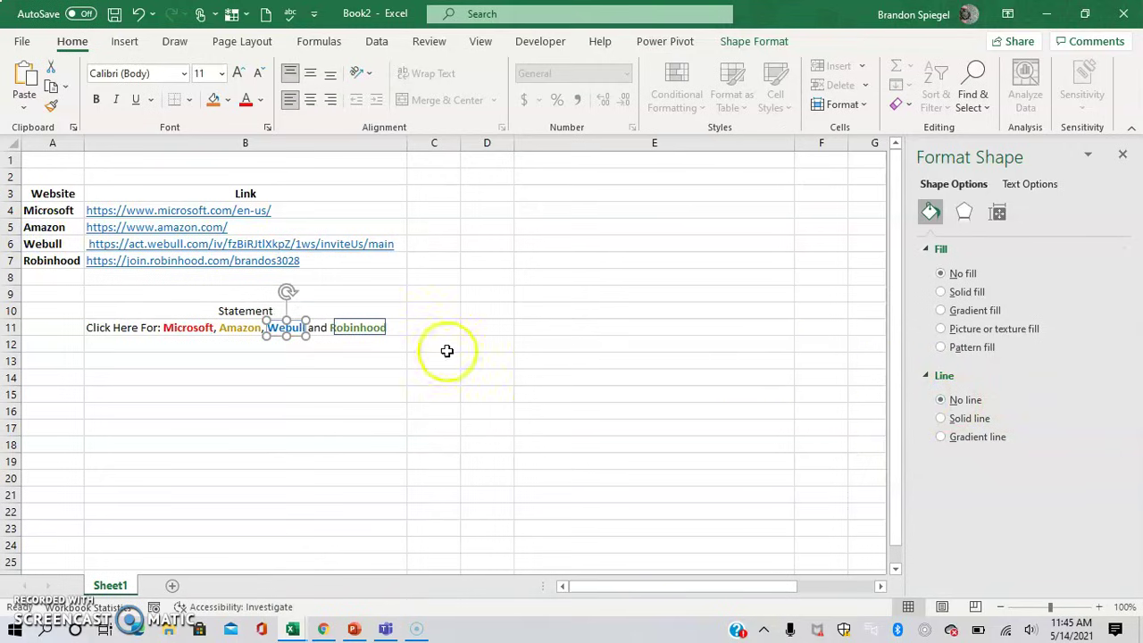
pyautogui.rightClick(360, 330)
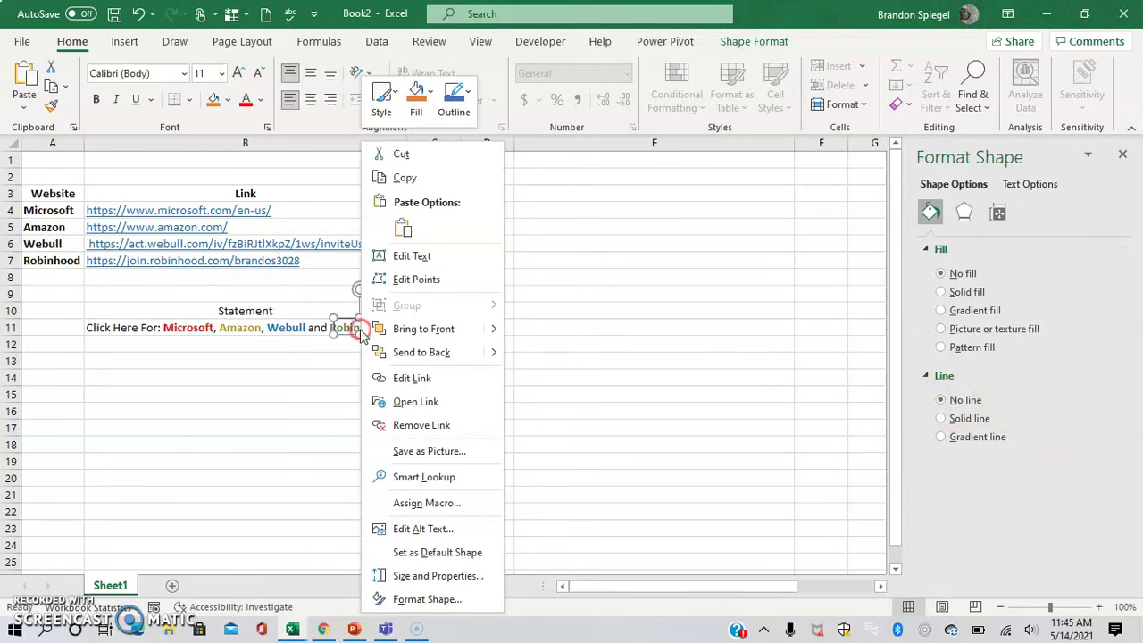
pyautogui.click(449, 603)
pyautogui.click(940, 401)
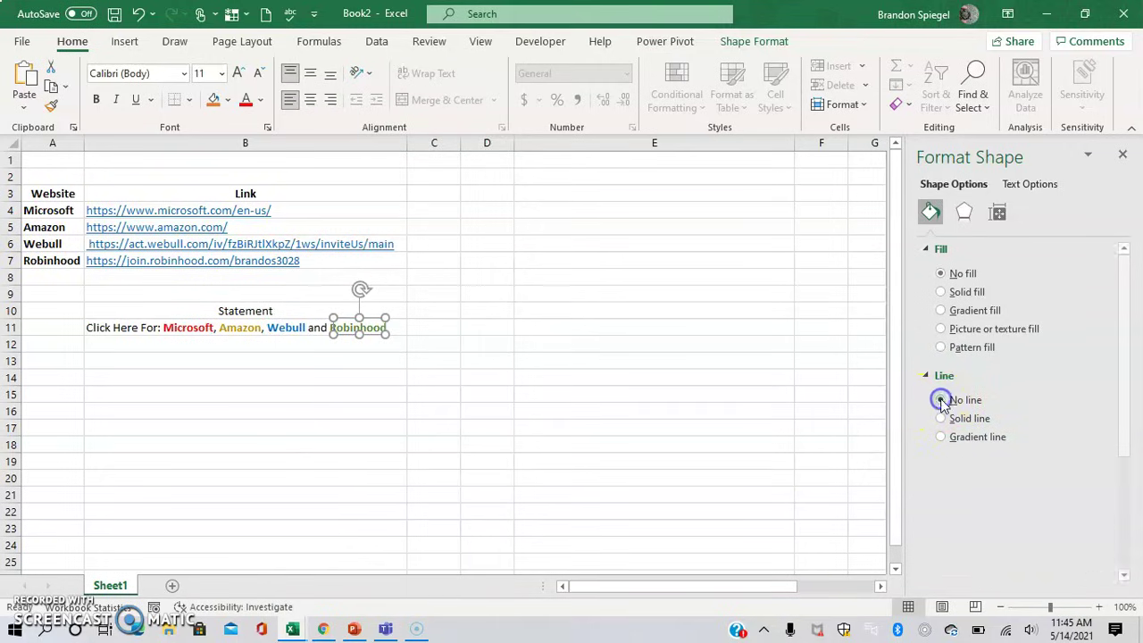
pyautogui.click(602, 326)
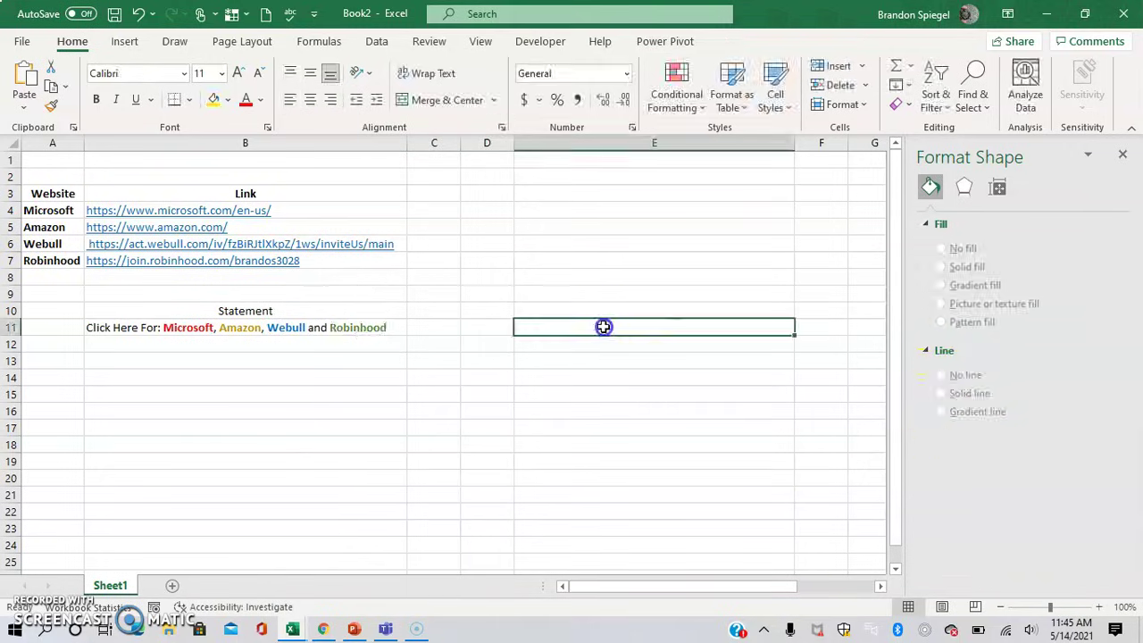
pyautogui.click(351, 330)
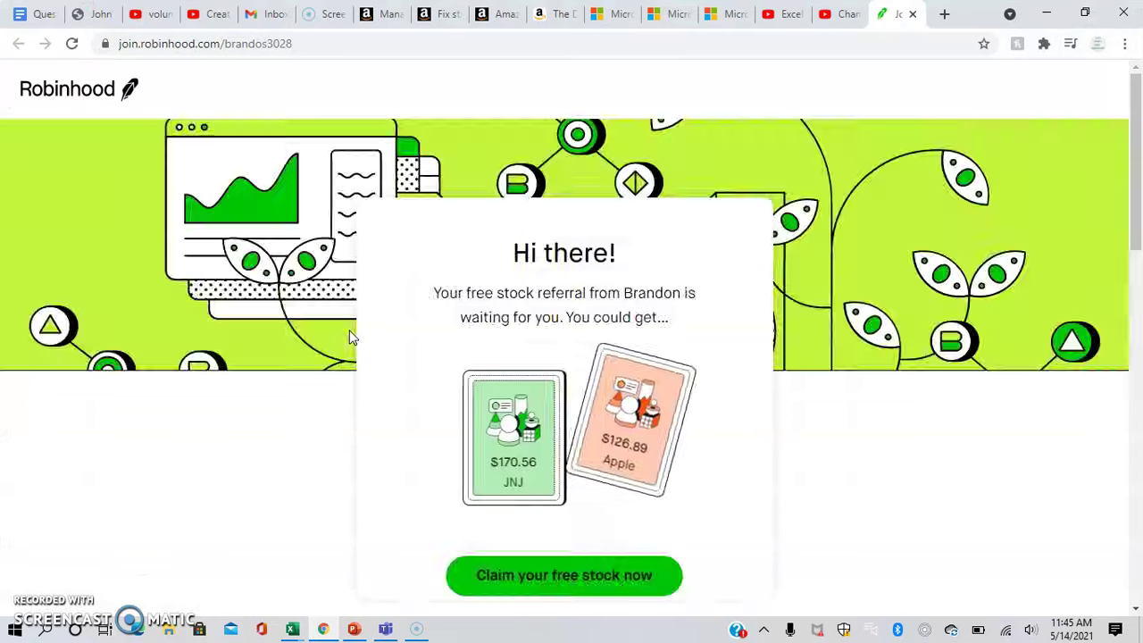
pyautogui.click(1036, 14)
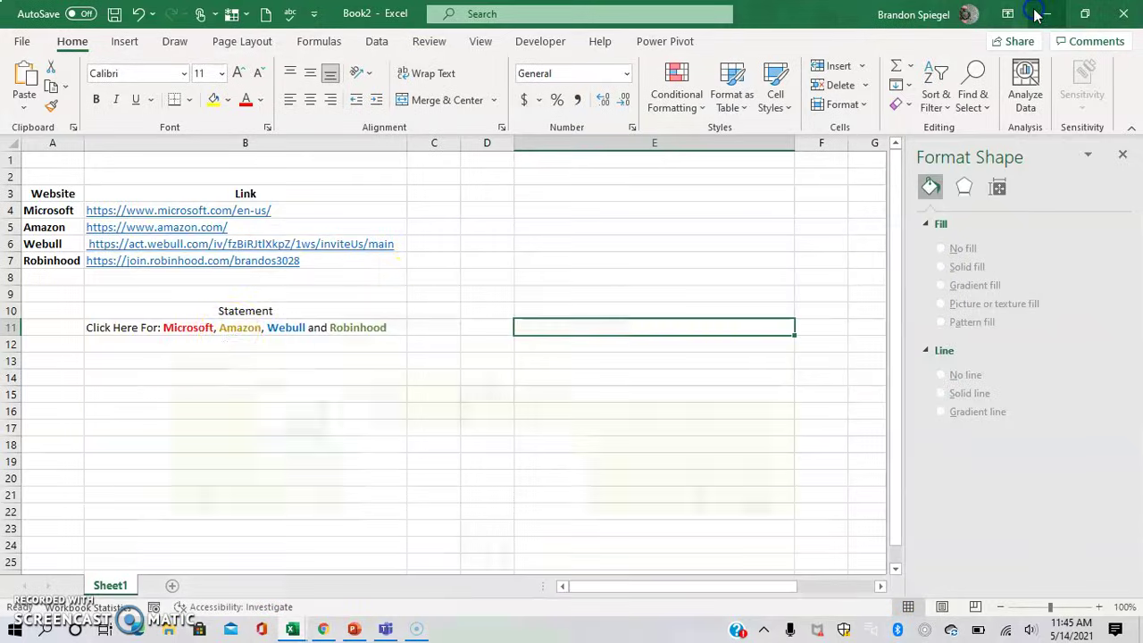
pyautogui.click(184, 330)
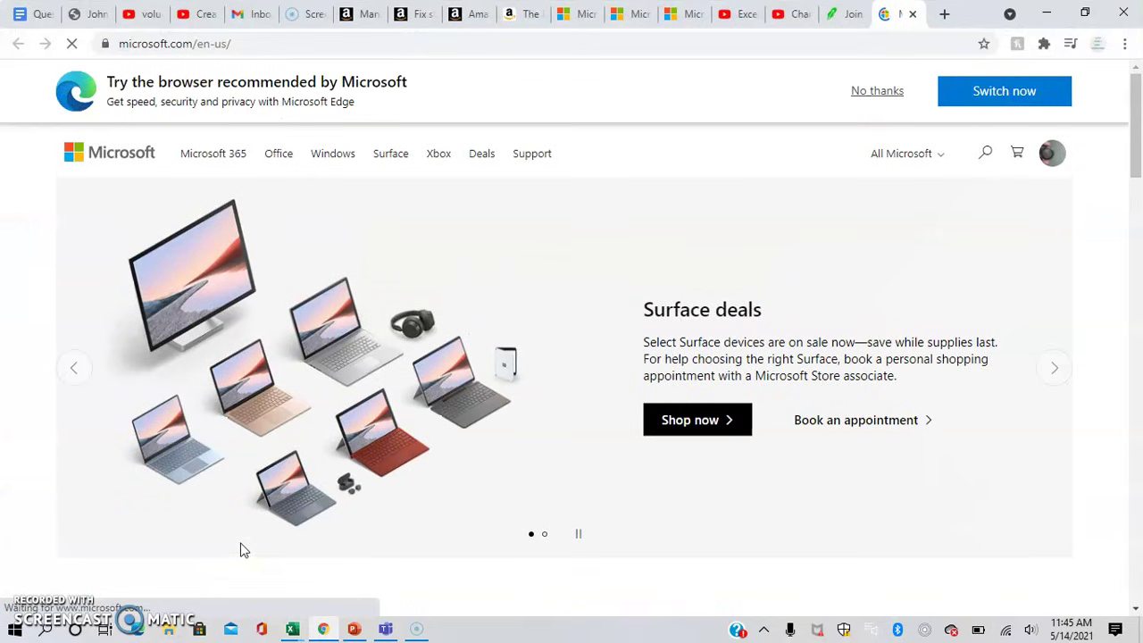
pyautogui.click(1047, 14)
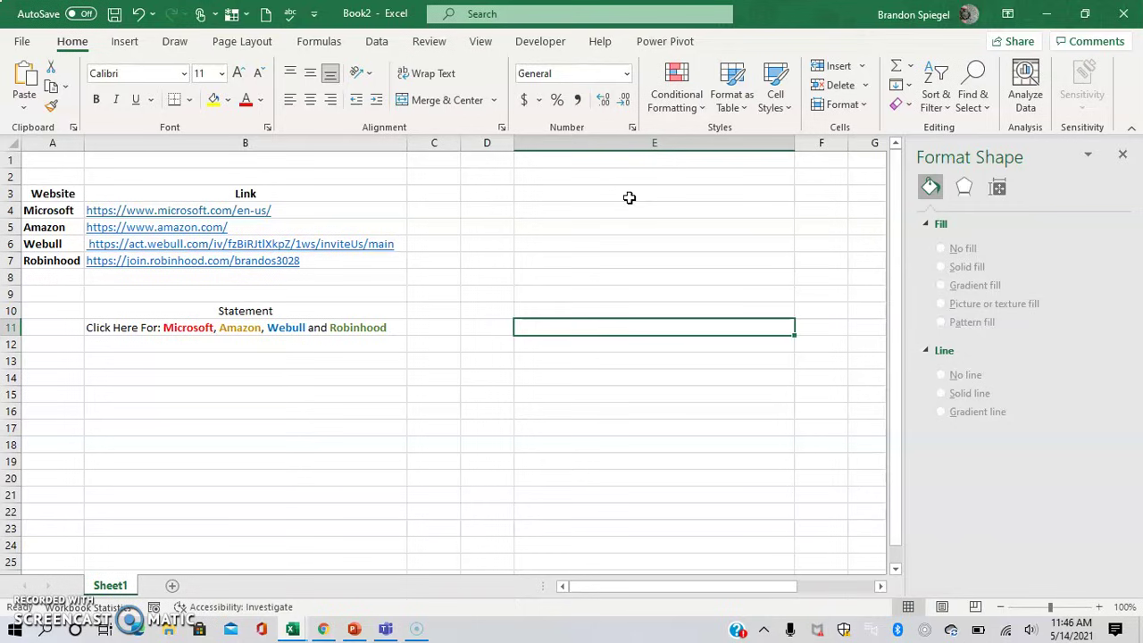
pyautogui.click(383, 474)
pyautogui.click(370, 485)
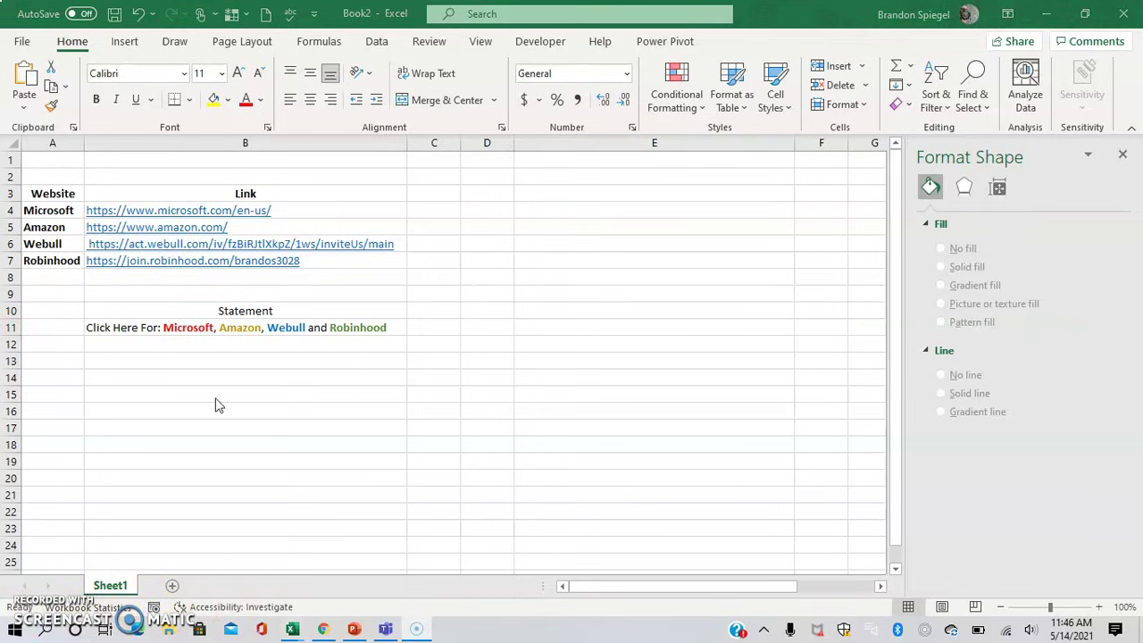